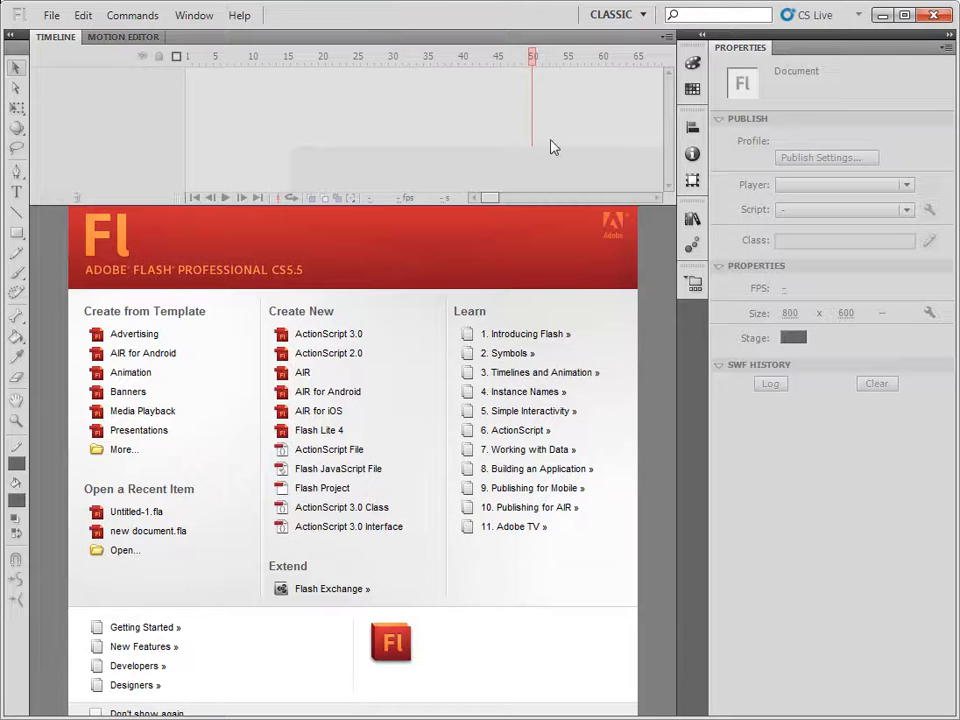
Reset the Classic workspace and create a new ActionScript 3.0 document.
{"action": "left_click", "coordinate": [616, 17]}
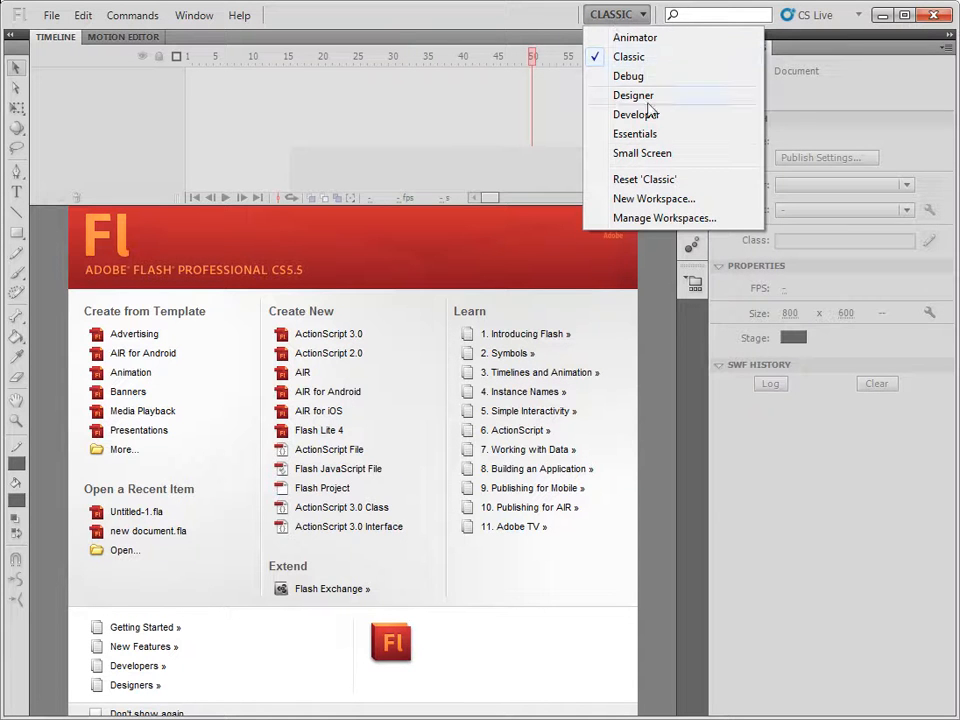
{"action": "left_click", "coordinate": [647, 182]}
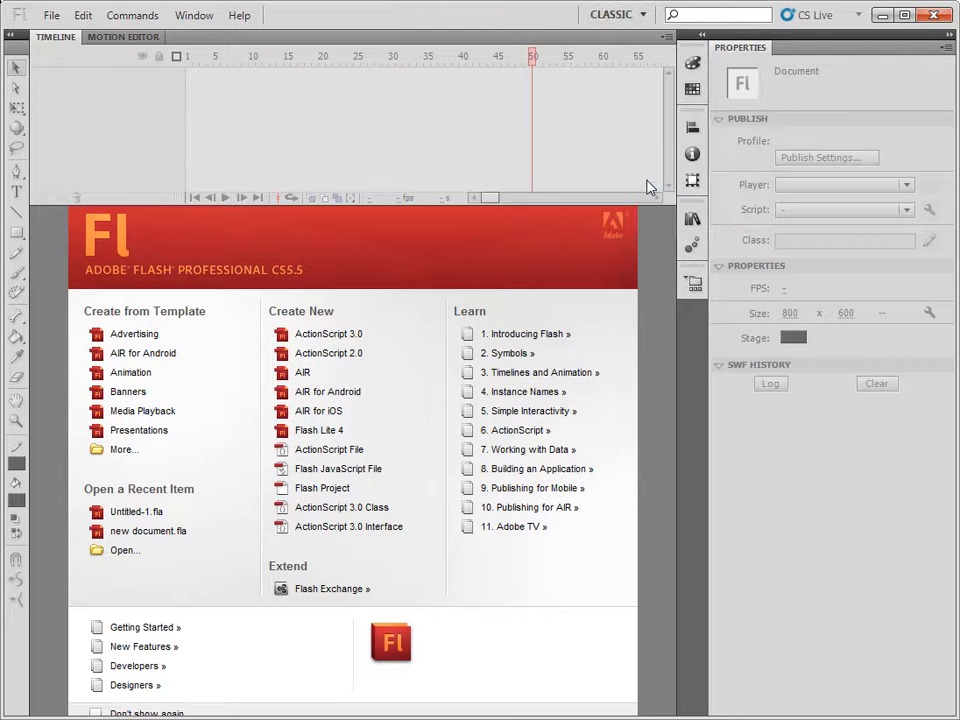
{"action": "left_click", "coordinate": [327, 340]}
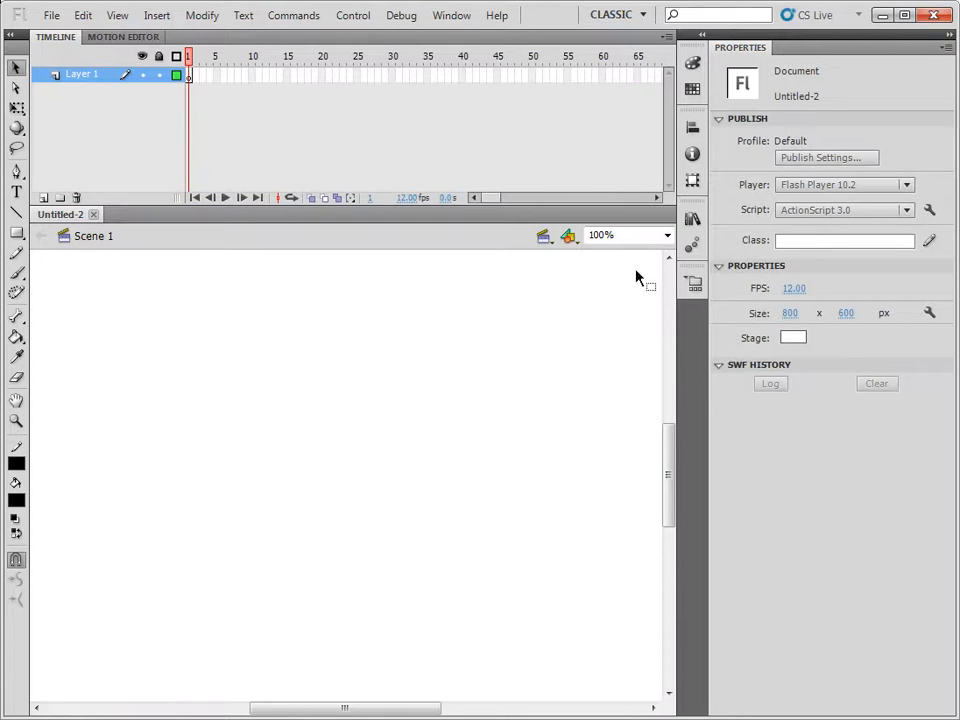
Draw a black-filled rectangle of about 256 by 192 px near the stage centre, with a red stroke of 54.80.
{"action": "left_click", "coordinate": [667, 236]}
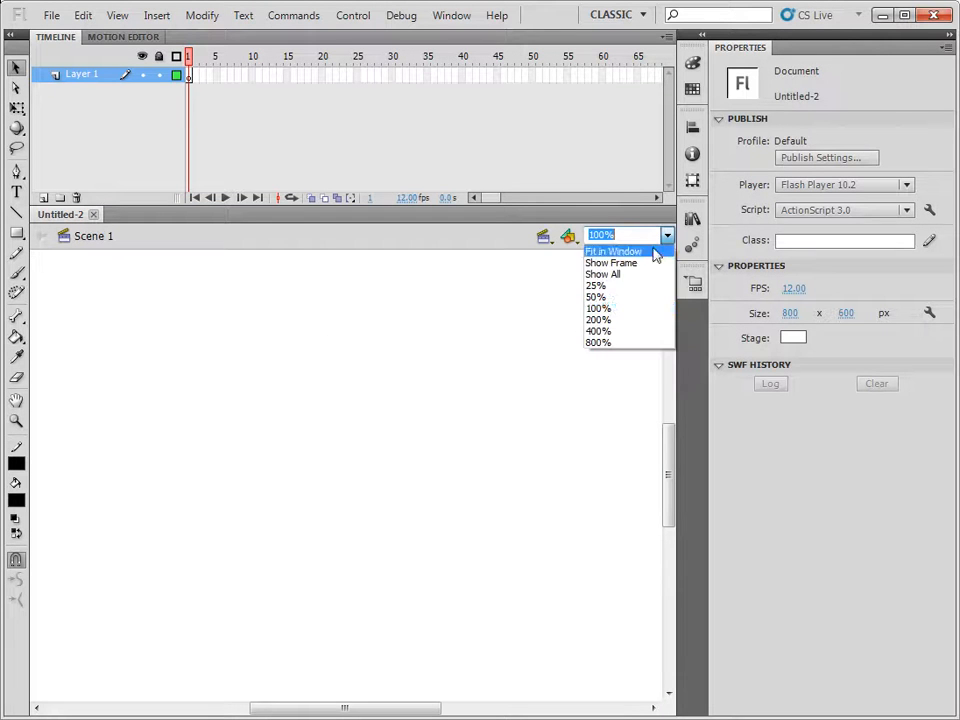
{"action": "left_click", "coordinate": [615, 297]}
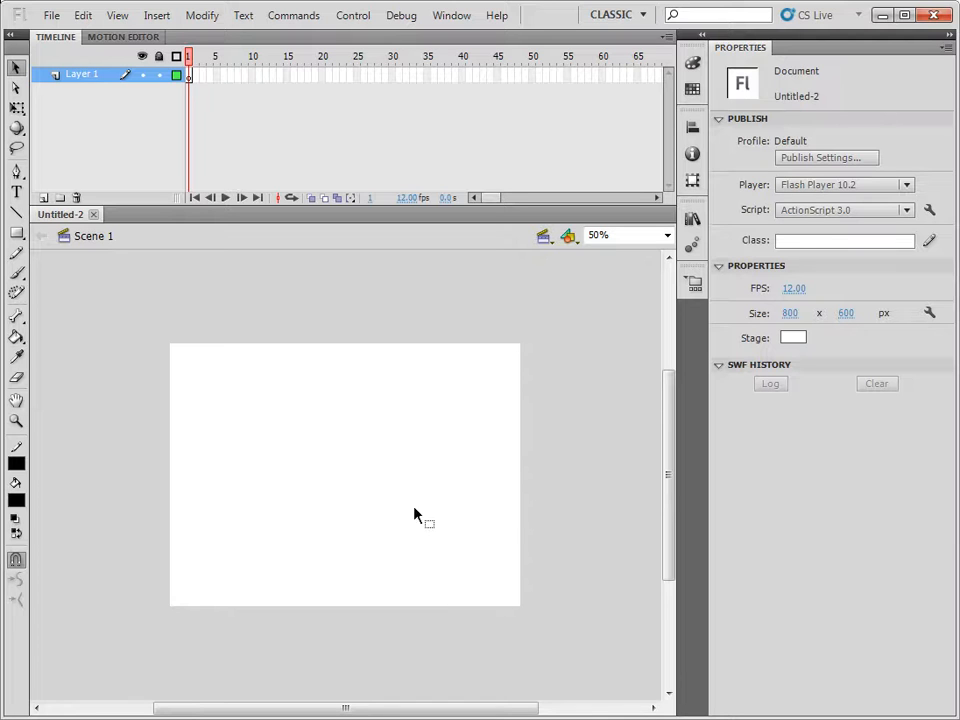
{"action": "left_click", "coordinate": [17, 237]}
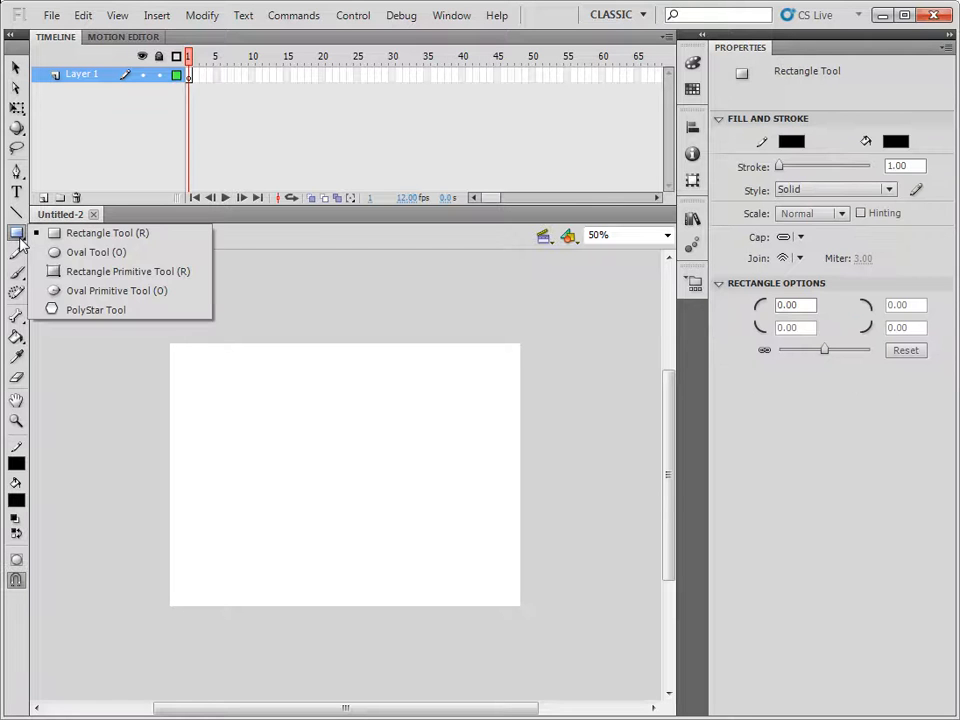
{"action": "left_click", "coordinate": [88, 237]}
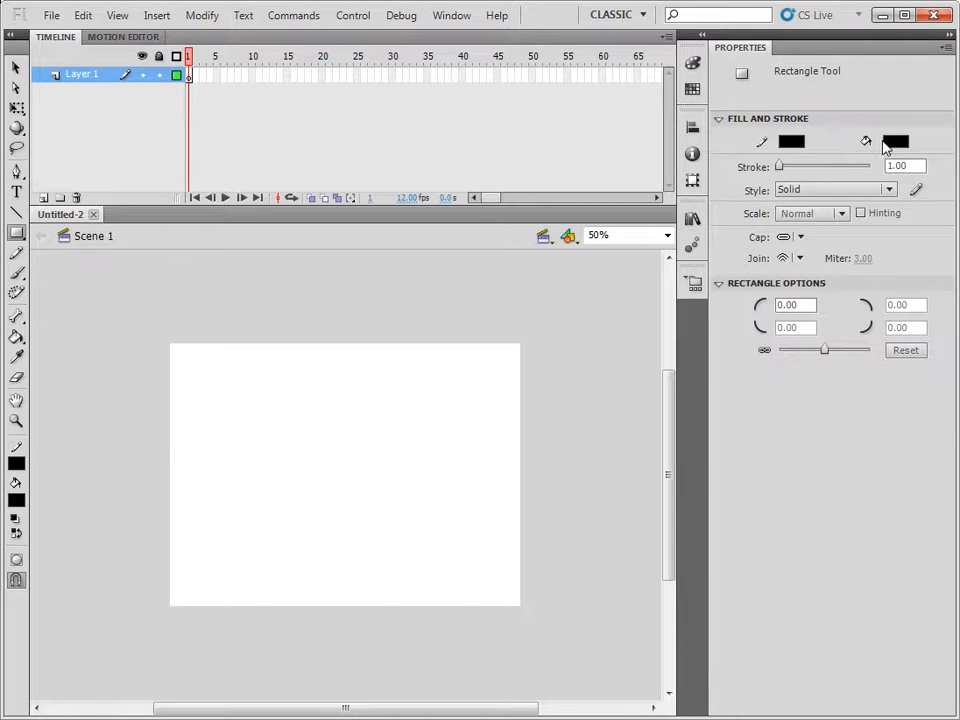
{"action": "left_click", "coordinate": [793, 144]}
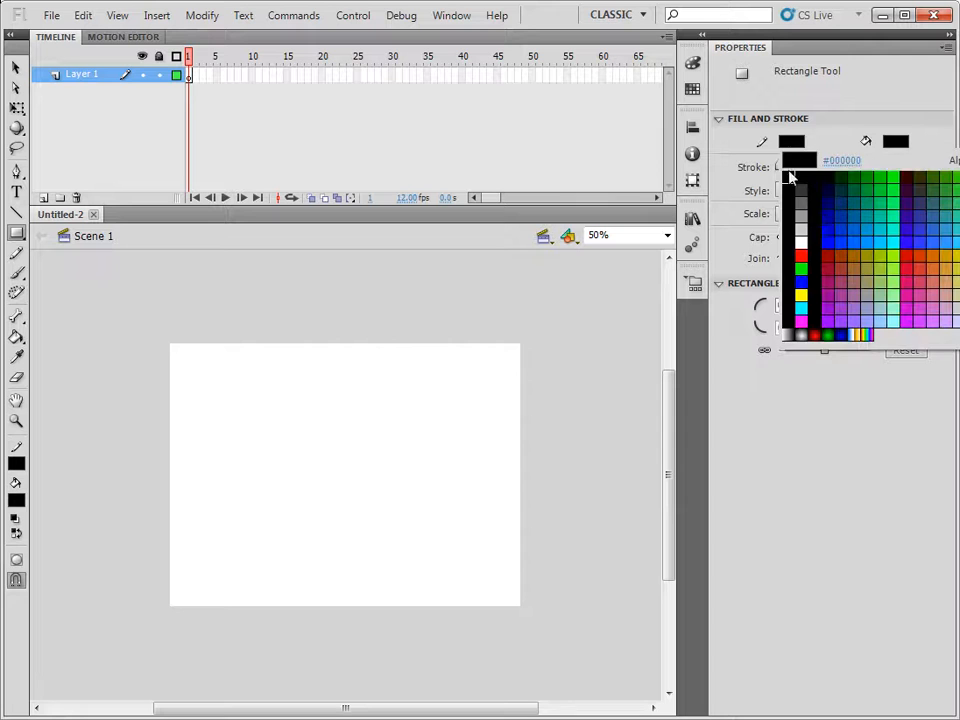
{"action": "left_click", "coordinate": [801, 254]}
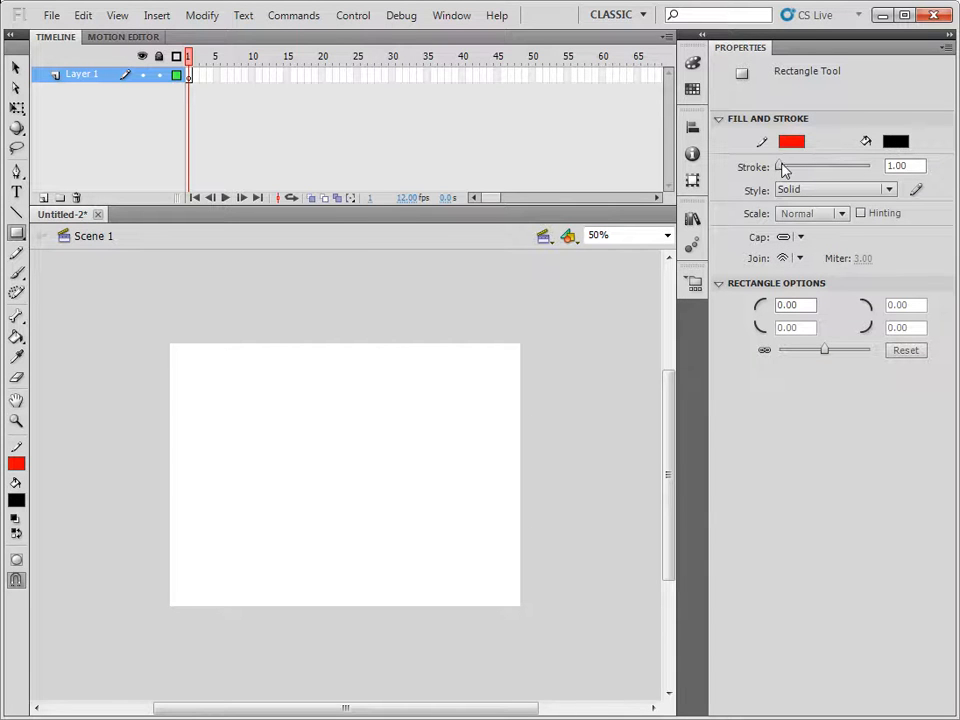
{"action": "left_click_drag", "start_coordinate": [781, 168], "coordinate": [808, 168]}
{"action": "left_click_drag", "start_coordinate": [287, 426], "coordinate": [397, 508]}
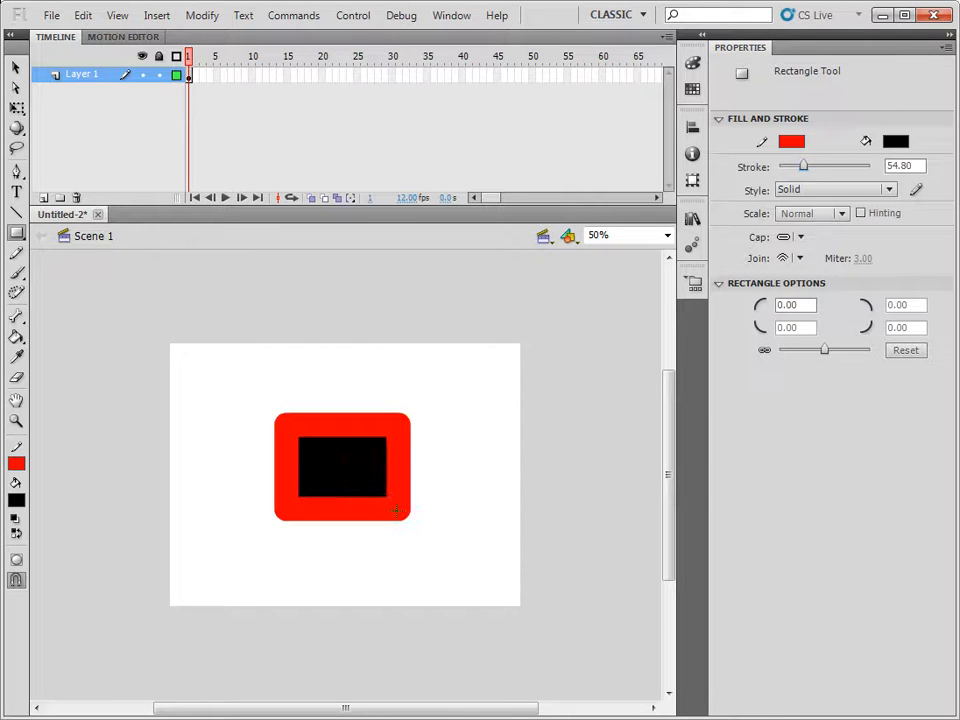
Reduce the stroke of the rectangle's whole red outline to 10.50.
{"action": "left_click", "coordinate": [16, 67]}
{"action": "left_click", "coordinate": [335, 430]}
{"action": "double_click", "coordinate": [335, 430]}
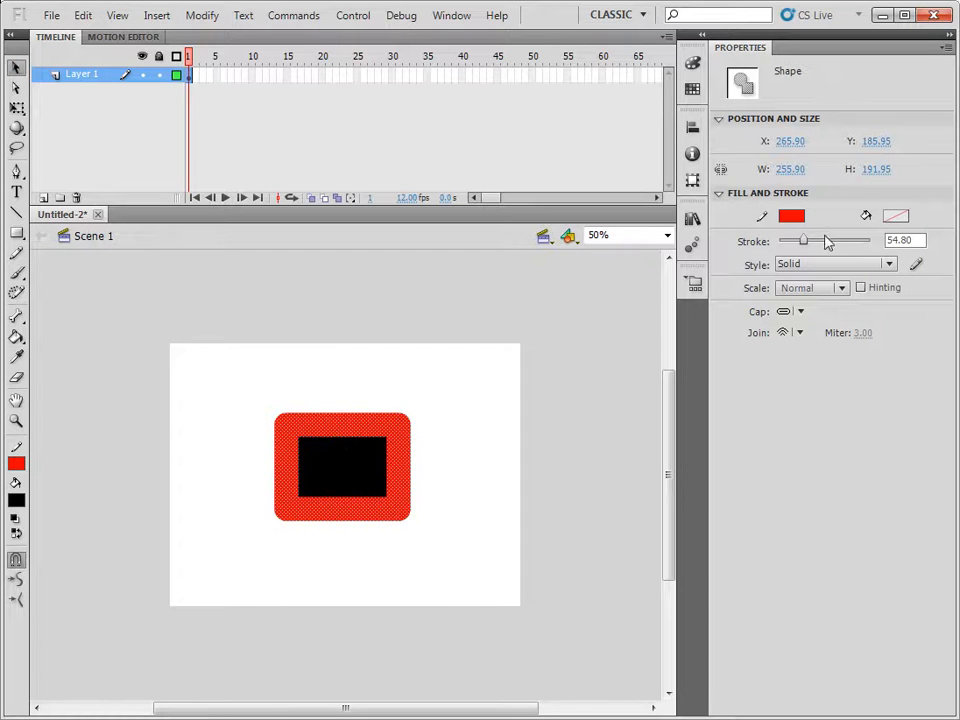
{"action": "left_click_drag", "start_coordinate": [803, 245], "coordinate": [784, 249]}
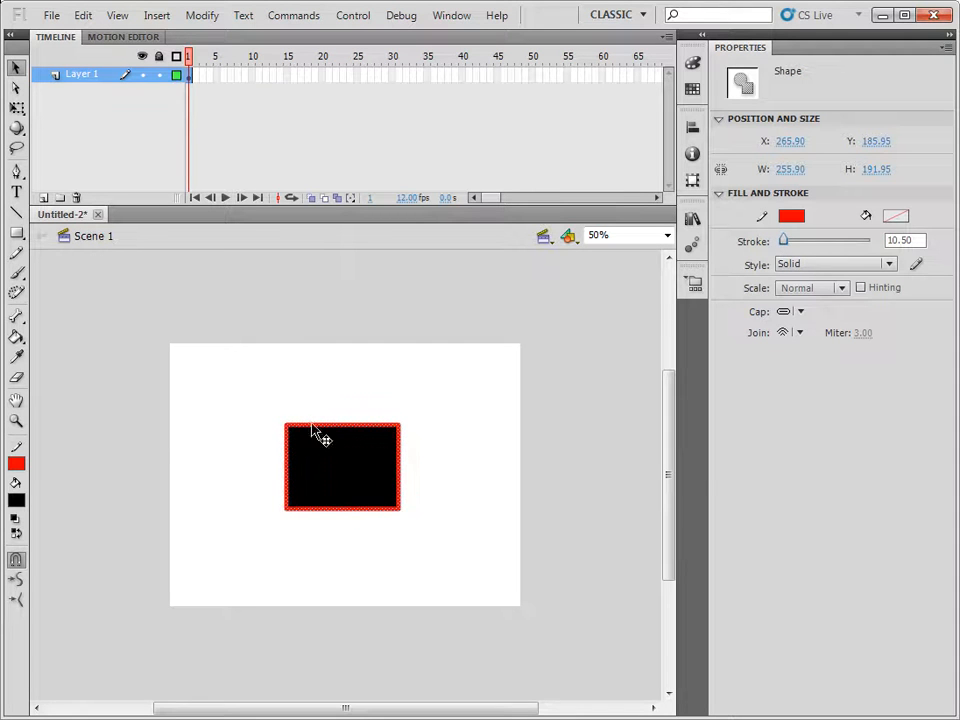
{"action": "left_click", "coordinate": [437, 414]}
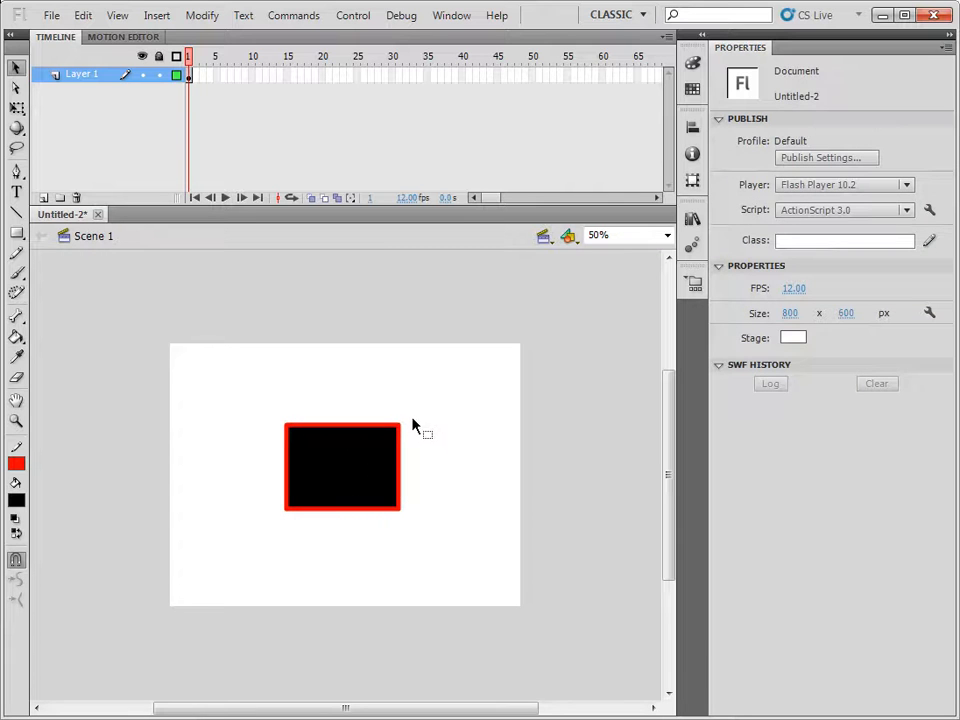
Try moving and then bending the rectangle's right outline segment outward, undoing both changes.
{"action": "left_click", "coordinate": [401, 476]}
{"action": "left_click_drag", "start_coordinate": [398, 470], "coordinate": [460, 467]}
{"action": "key", "text": "ctrl+z"}
{"action": "left_click", "coordinate": [448, 427]}
{"action": "mouse_move", "coordinate": [402, 448]}
{"action": "left_mouse_down"}
{"action": "mouse_move", "coordinate": [438, 451]}
{"action": "mouse_move", "coordinate": [426, 452]}
{"action": "left_mouse_up"}
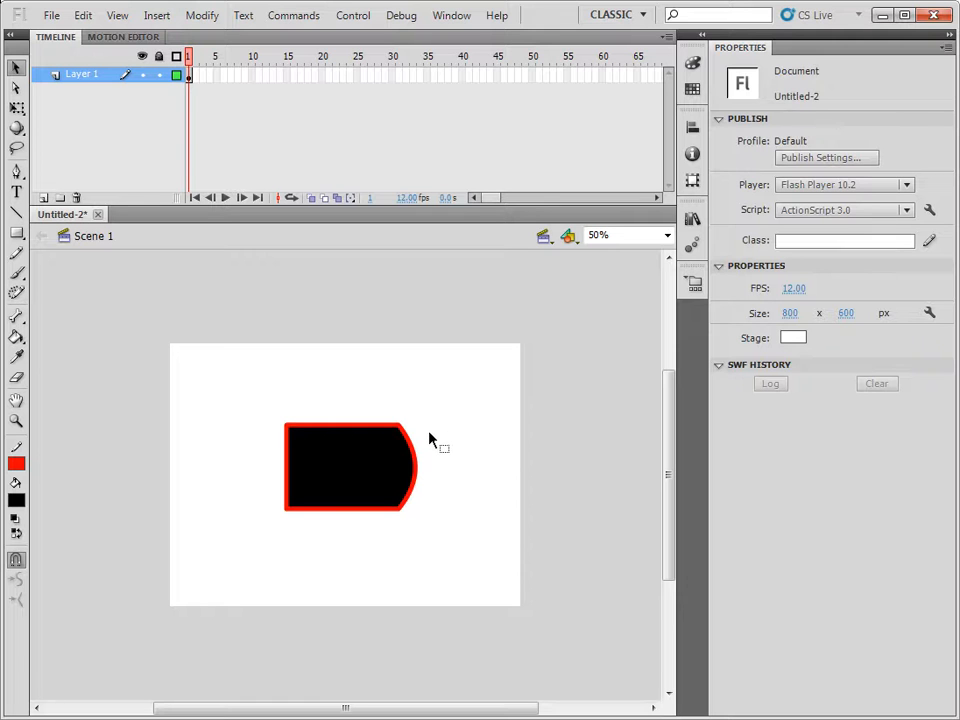
{"action": "key", "text": "ctrl+z"}
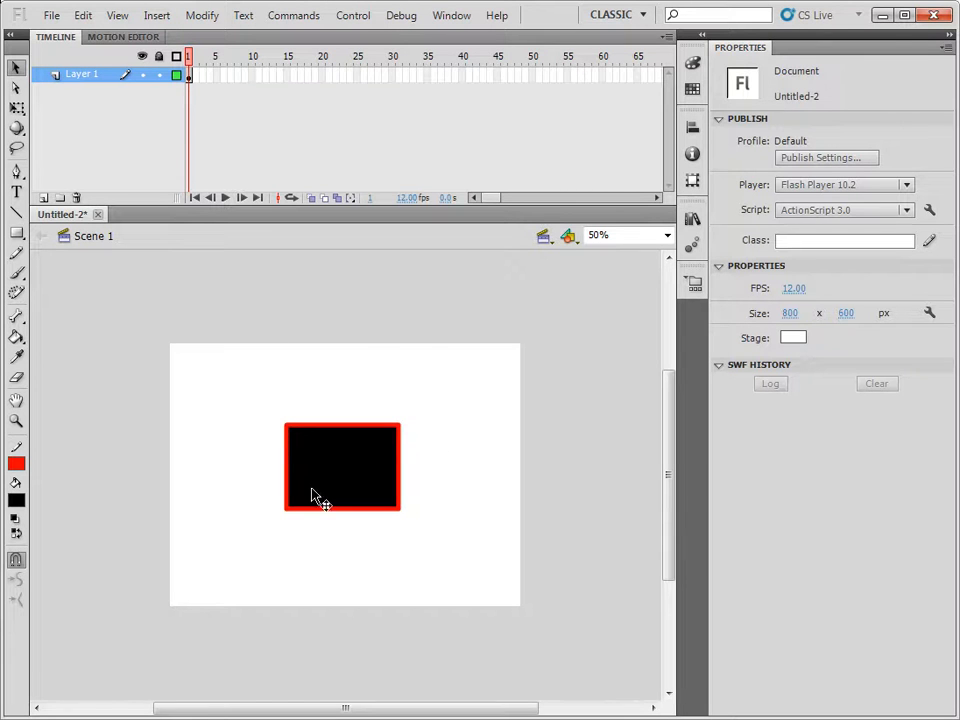
Insert a keyframe at frame 12 of Layer 1 and delete the rectangle's fill and outline there.
{"action": "right_click", "coordinate": [267, 76]}
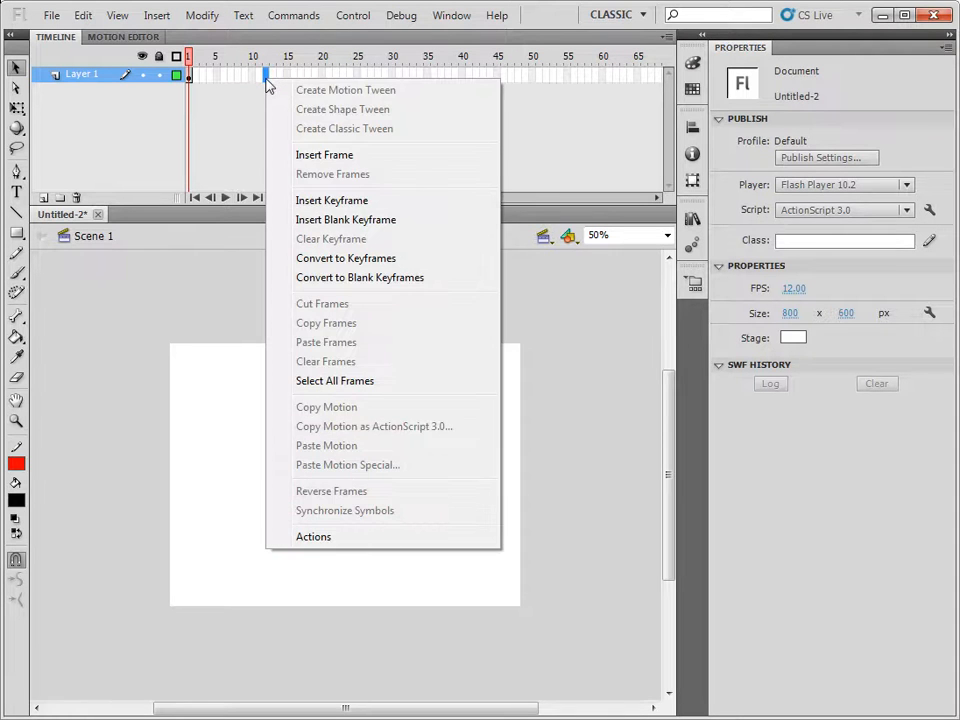
{"action": "left_click", "coordinate": [339, 201]}
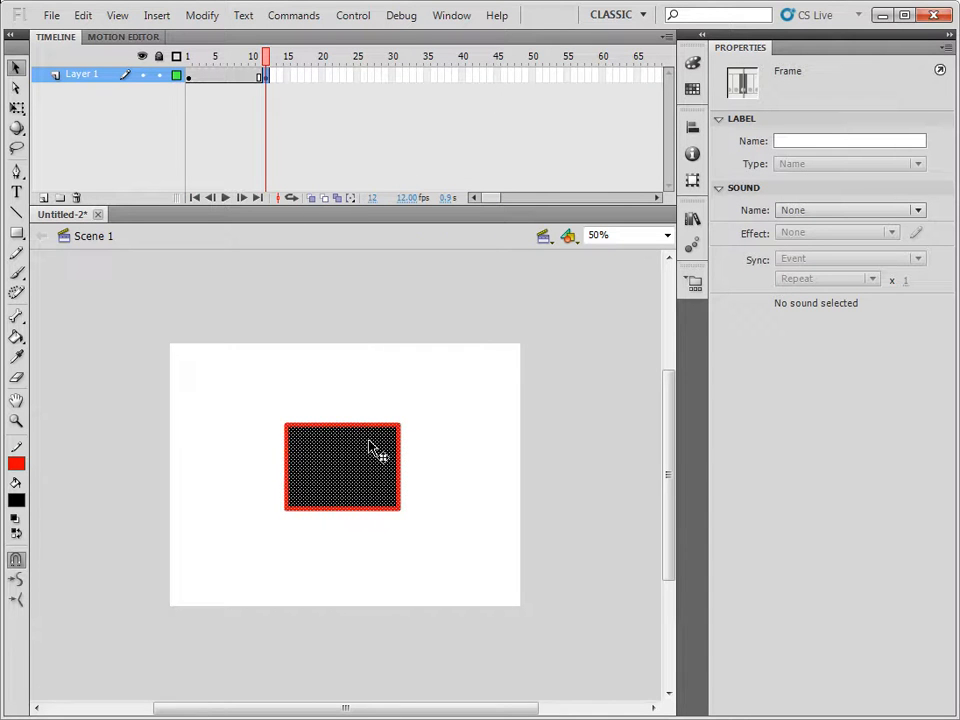
{"action": "key", "text": "ctrl+equal"}
{"action": "key", "text": "ctrl+equal"}
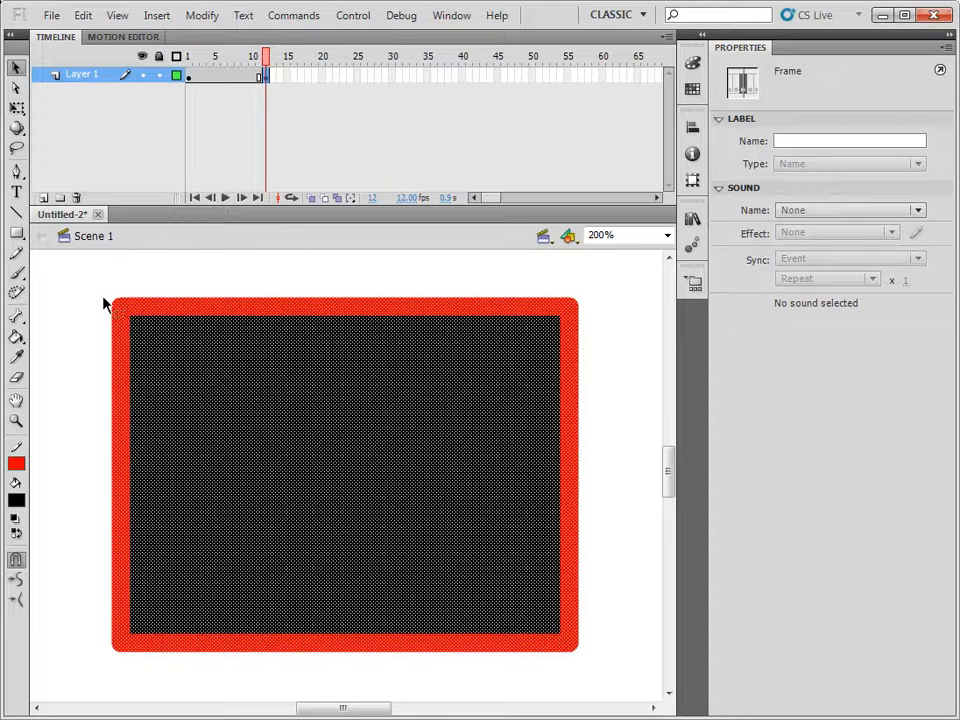
{"action": "left_click", "coordinate": [619, 319]}
{"action": "left_click", "coordinate": [553, 310]}
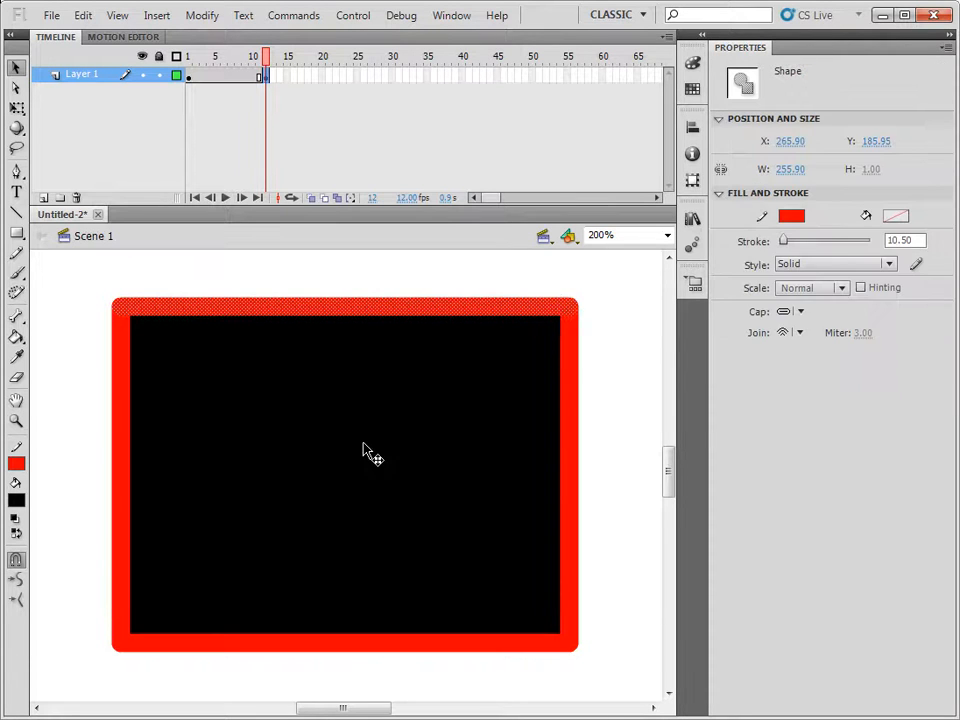
{"action": "left_click", "coordinate": [364, 446]}
{"action": "mouse_move", "coordinate": [63, 262]}
{"action": "left_mouse_down"}
{"action": "mouse_move", "coordinate": [216, 331]}
{"action": "mouse_move", "coordinate": [636, 698]}
{"action": "mouse_move", "coordinate": [612, 688]}
{"action": "left_mouse_up"}
{"action": "left_click", "coordinate": [617, 501]}
{"action": "double_click", "coordinate": [306, 446]}
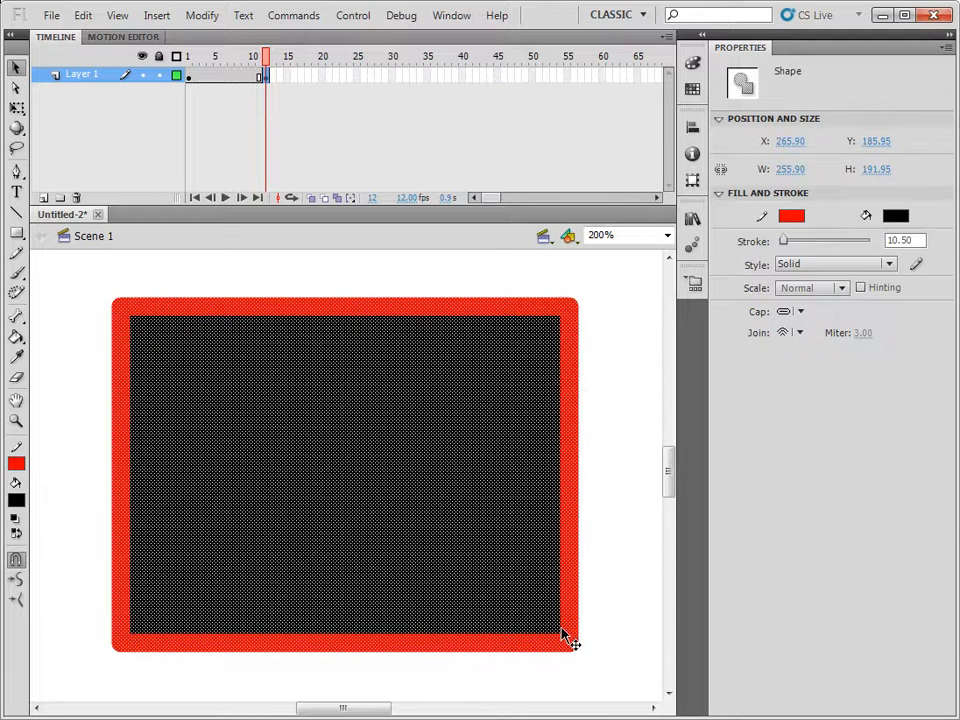
{"action": "key", "text": "Delete"}
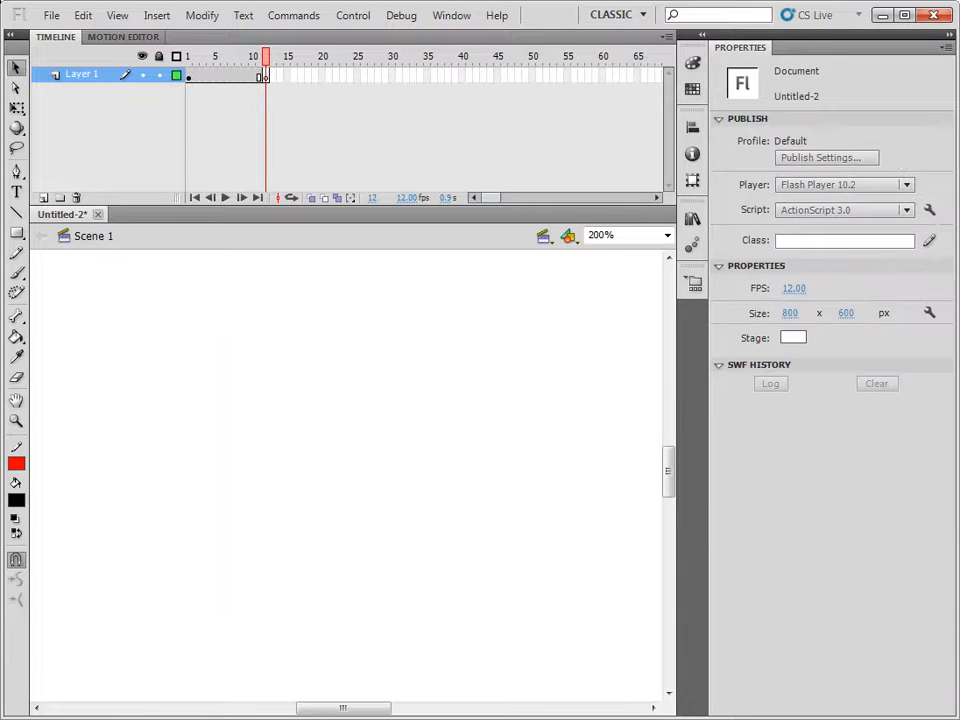
Draw a black circle with a red outline on frame 12, centred where the rectangle was.
{"action": "left_click", "coordinate": [17, 233]}
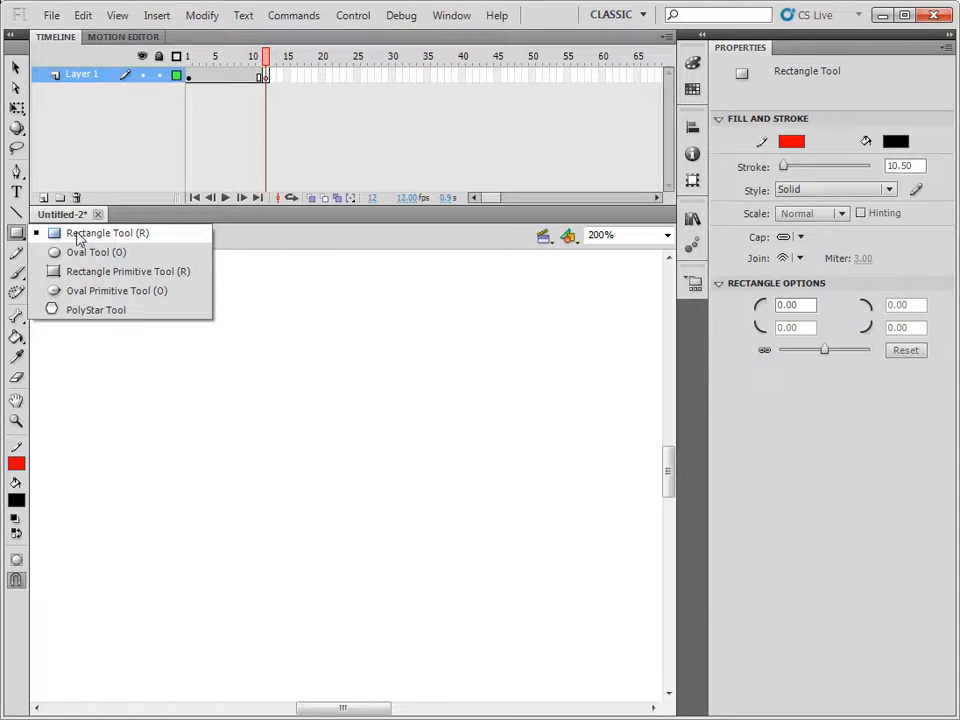
{"action": "left_click", "coordinate": [92, 254]}
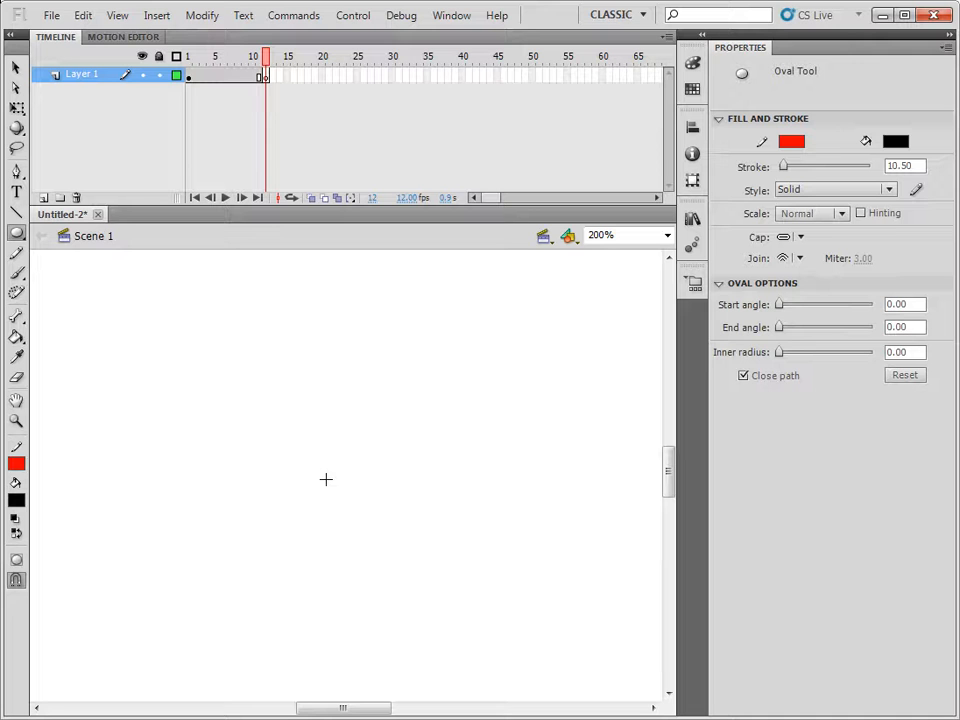
{"action": "mouse_move", "coordinate": [325, 479]}
{"action": "left_mouse_down"}
{"action": "mouse_move", "coordinate": [540, 479]}
{"action": "mouse_move", "coordinate": [476, 467]}
{"action": "mouse_move", "coordinate": [527, 476]}
{"action": "left_mouse_up"}
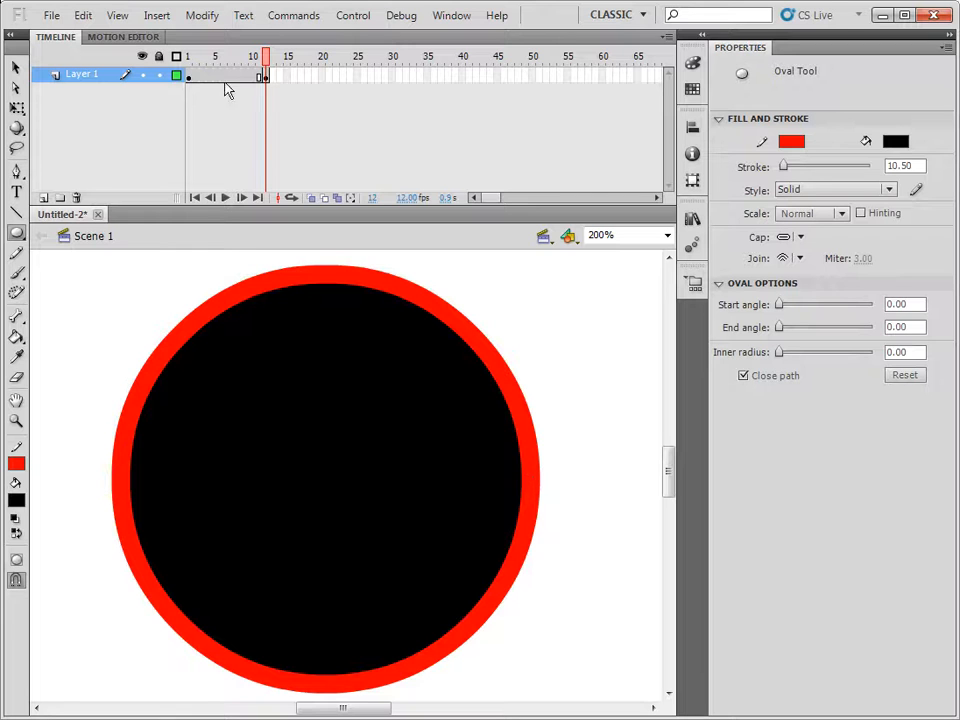
Create a shape tween between frames 1 and 12 and preview the rectangle morphing into the circle.
{"action": "mouse_move", "coordinate": [264, 58]}
{"action": "left_mouse_down"}
{"action": "mouse_move", "coordinate": [190, 63]}
{"action": "mouse_move", "coordinate": [266, 67]}
{"action": "left_mouse_up"}
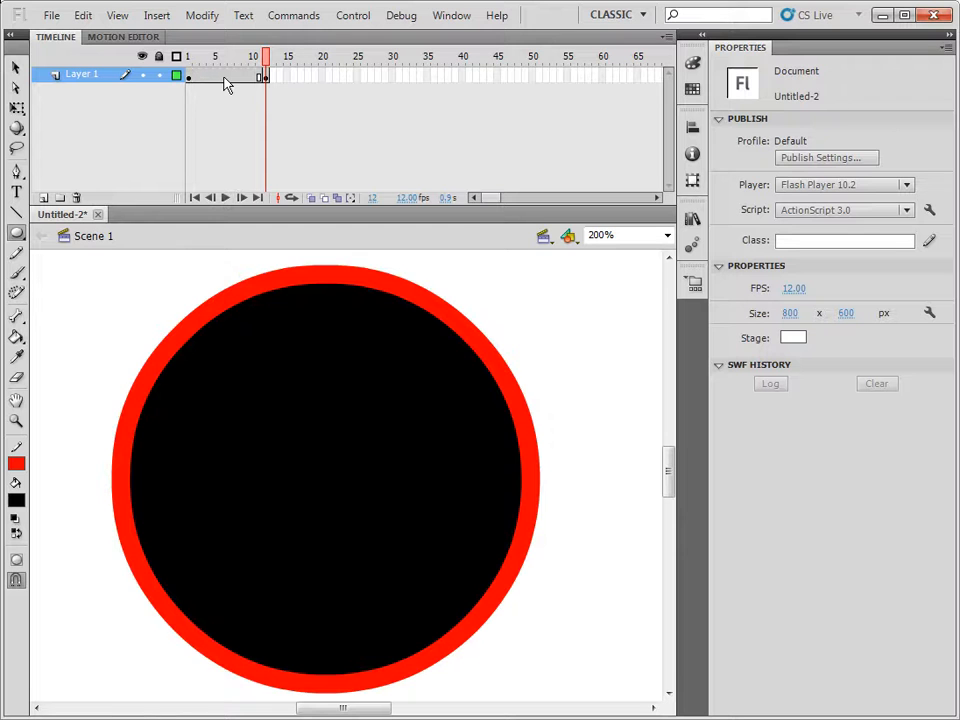
{"action": "right_click", "coordinate": [226, 84]}
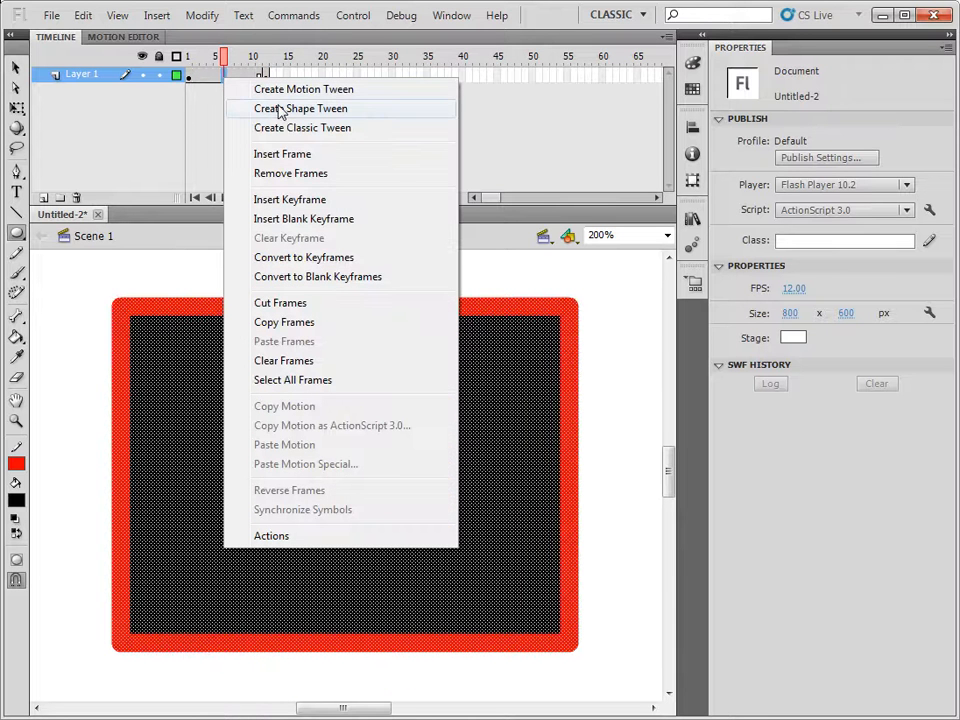
{"action": "left_click", "coordinate": [281, 108]}
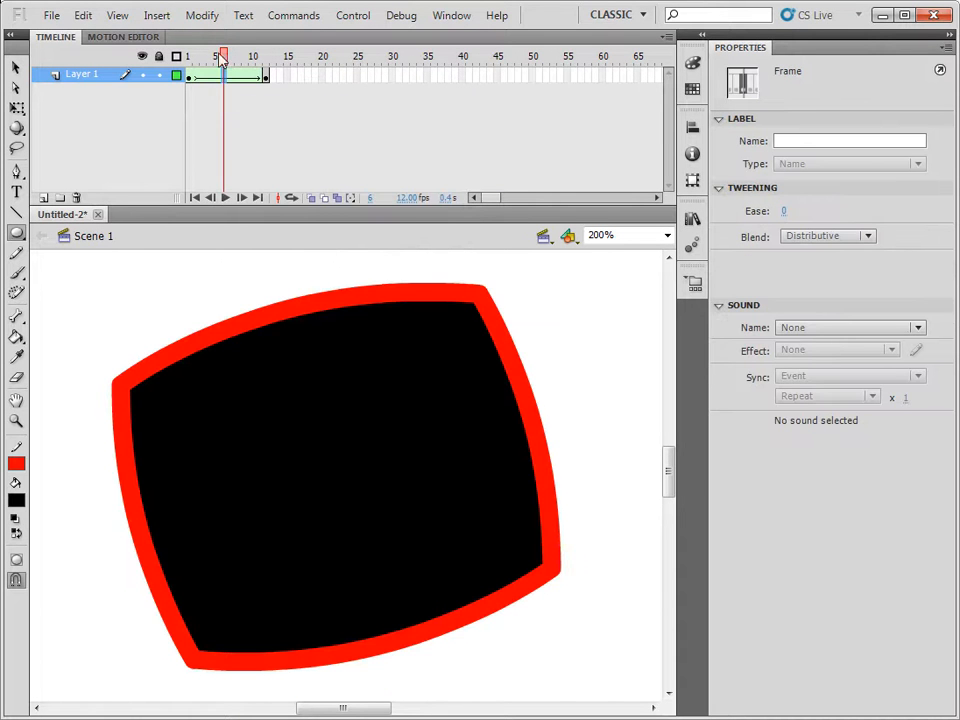
{"action": "left_click", "coordinate": [186, 57]}
{"action": "mouse_move", "coordinate": [186, 58]}
{"action": "left_mouse_down"}
{"action": "mouse_move", "coordinate": [270, 64]}
{"action": "mouse_move", "coordinate": [190, 60]}
{"action": "left_mouse_up"}
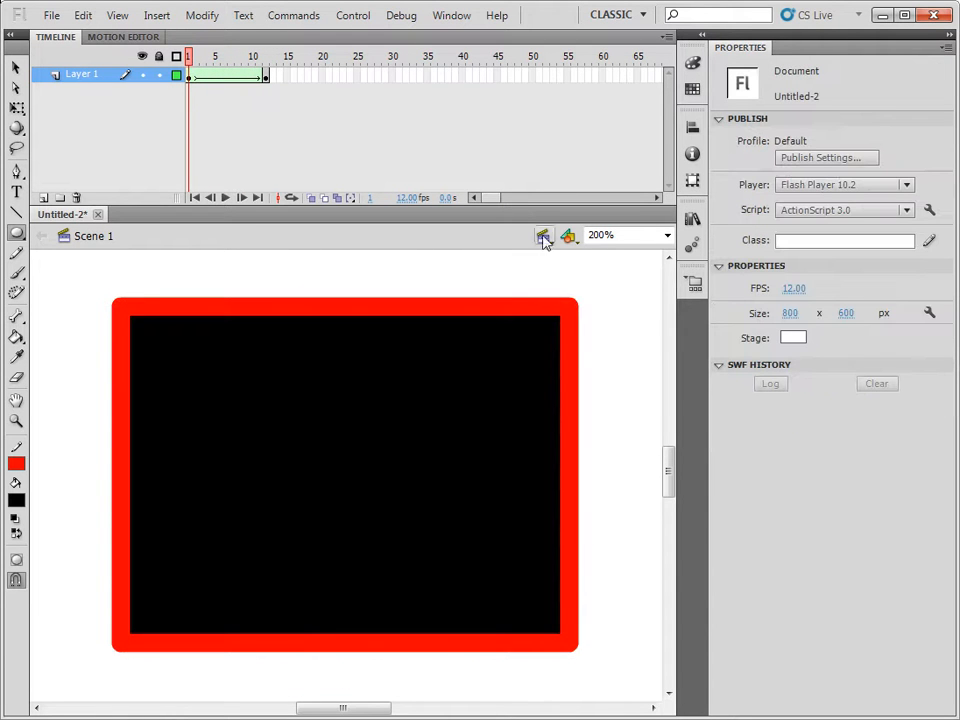
{"action": "left_click", "coordinate": [668, 236]}
{"action": "left_click", "coordinate": [637, 296]}
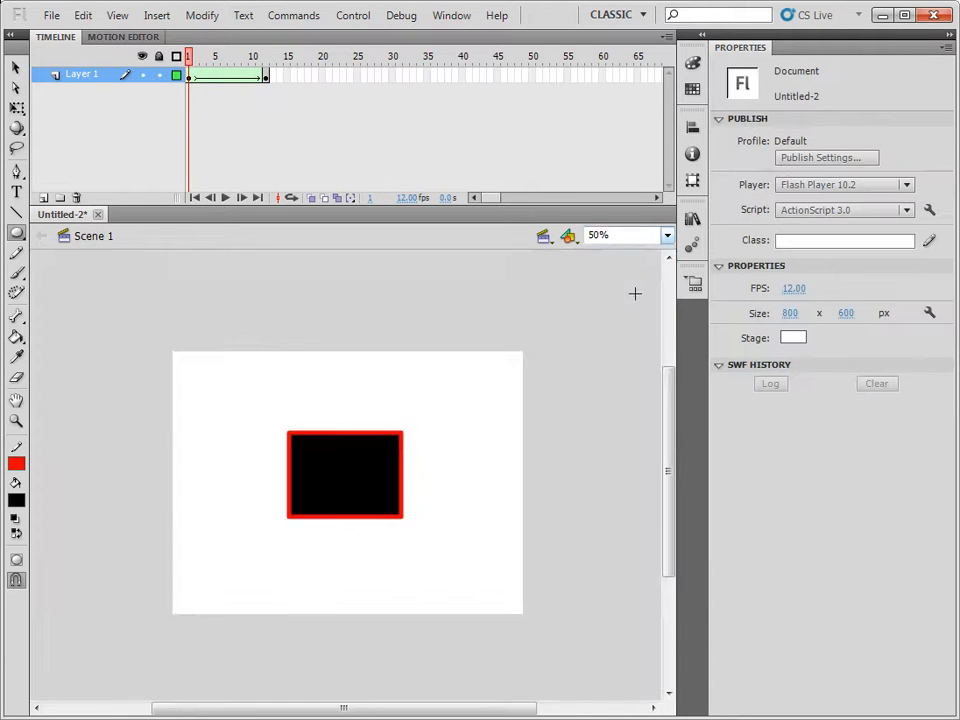
{"action": "mouse_move", "coordinate": [188, 57]}
{"action": "left_mouse_down"}
{"action": "mouse_move", "coordinate": [270, 66]}
{"action": "mouse_move", "coordinate": [188, 58]}
{"action": "left_mouse_up"}
Insert a keyframe at frame 24 and delete the circle there.
{"action": "right_click", "coordinate": [351, 78]}
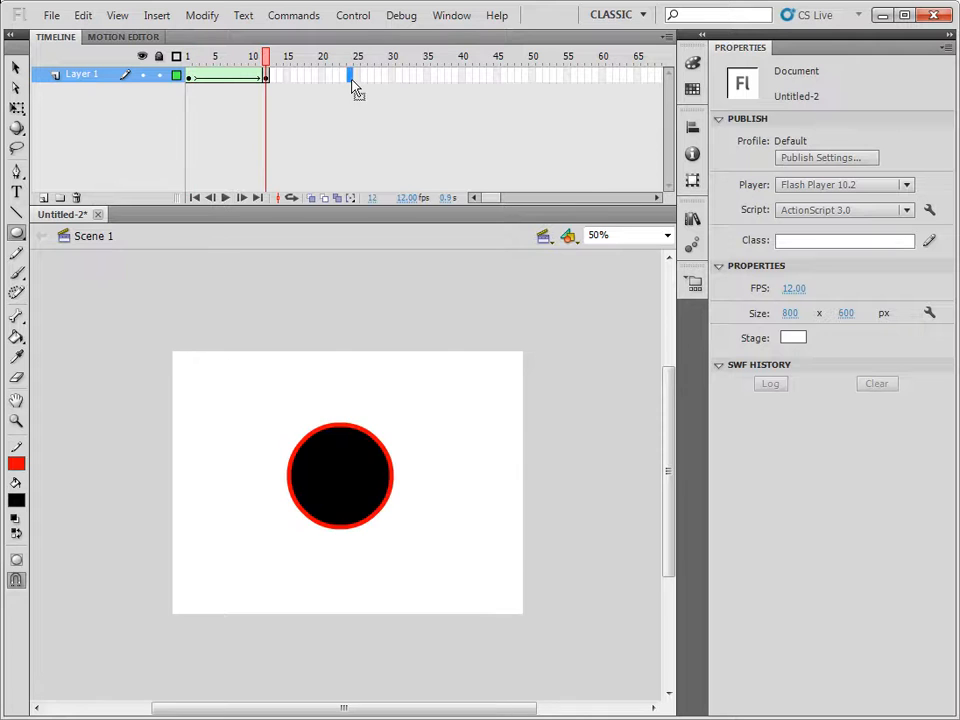
{"action": "left_click", "coordinate": [417, 203]}
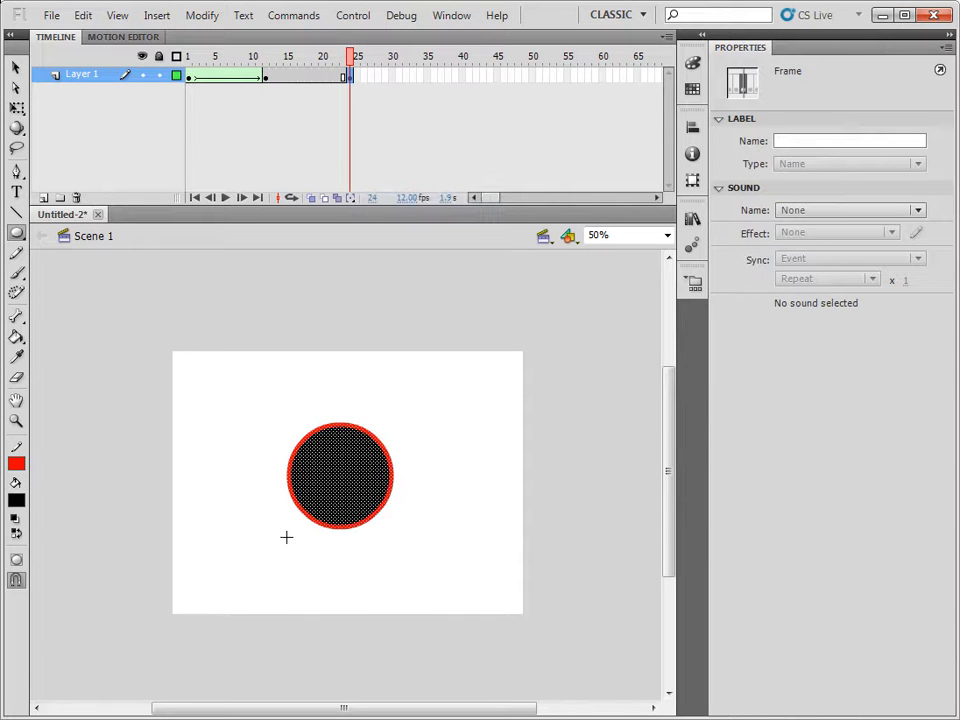
{"action": "key", "text": "Delete"}
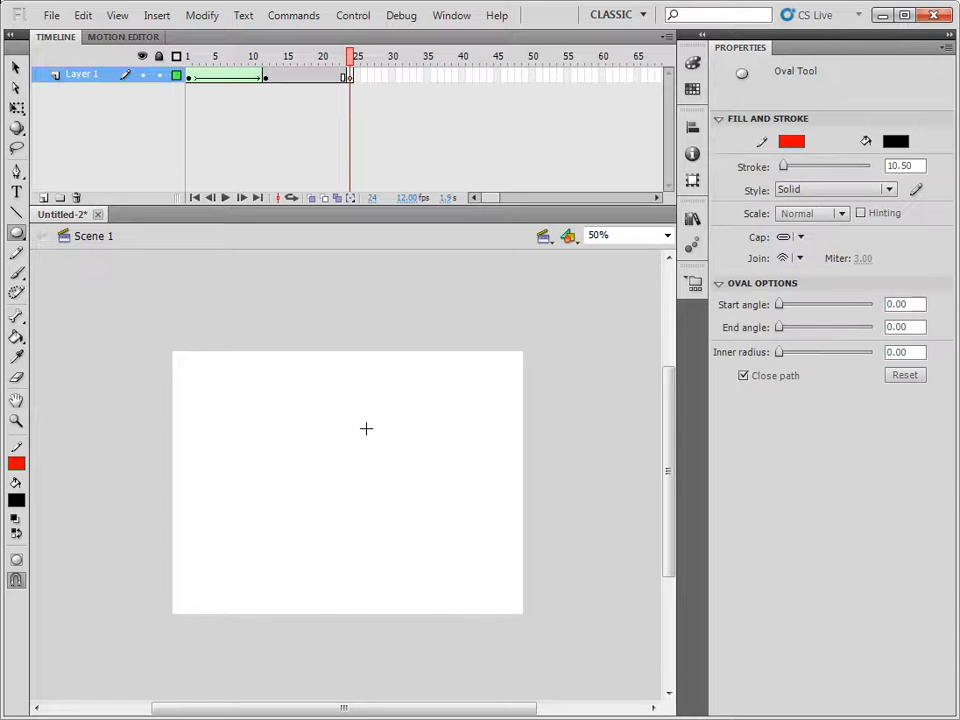
Draw a five-pointed black star with a red outline, about 493 by 518 px, on frame 24 using the PolyStar tool's star style.
{"action": "left_click", "coordinate": [16, 231]}
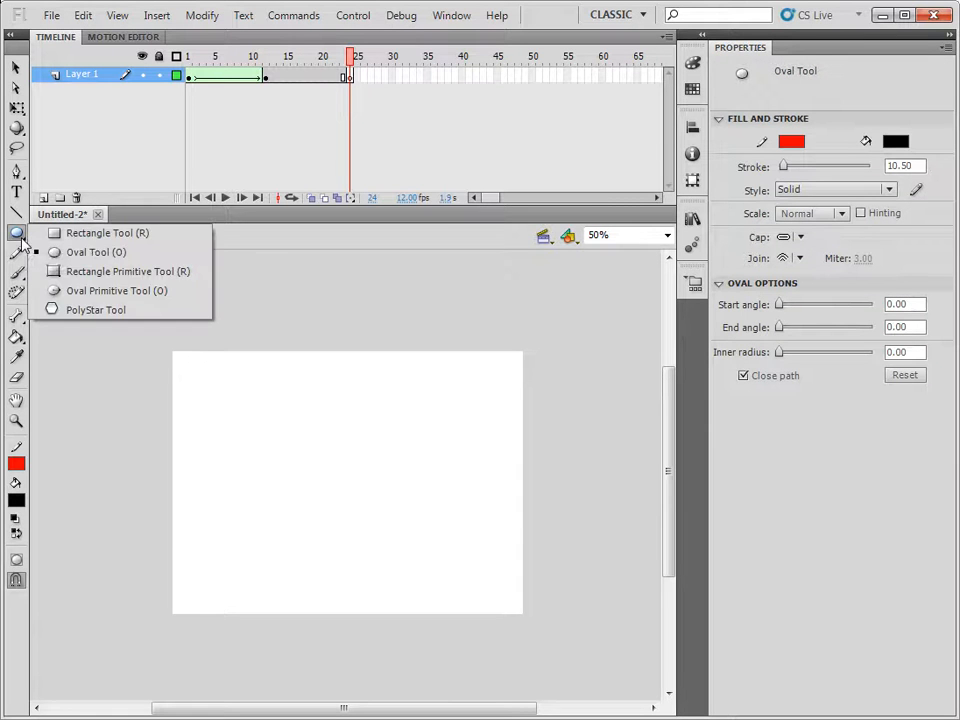
{"action": "left_click", "coordinate": [118, 316]}
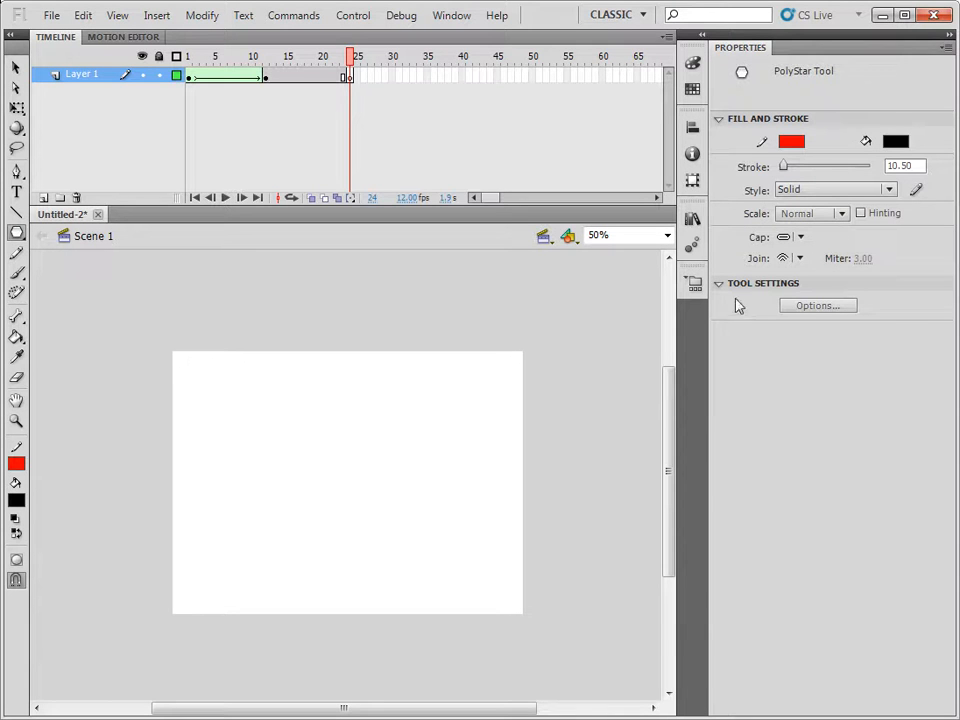
{"action": "left_click", "coordinate": [818, 308]}
{"action": "left_click", "coordinate": [540, 330]}
{"action": "left_click", "coordinate": [533, 360]}
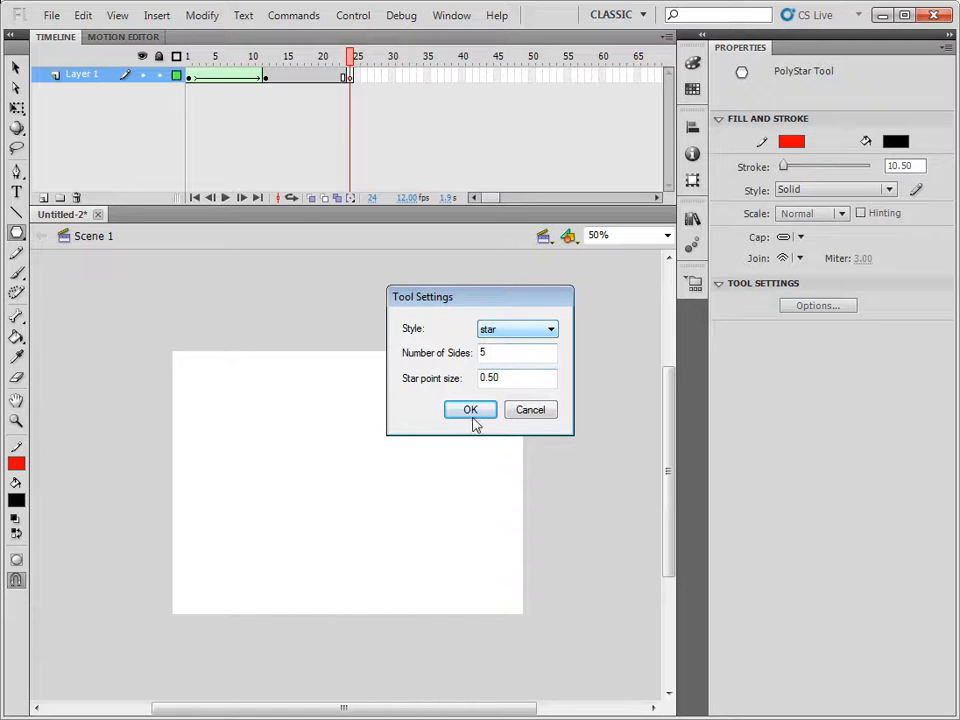
{"action": "left_click", "coordinate": [472, 413]}
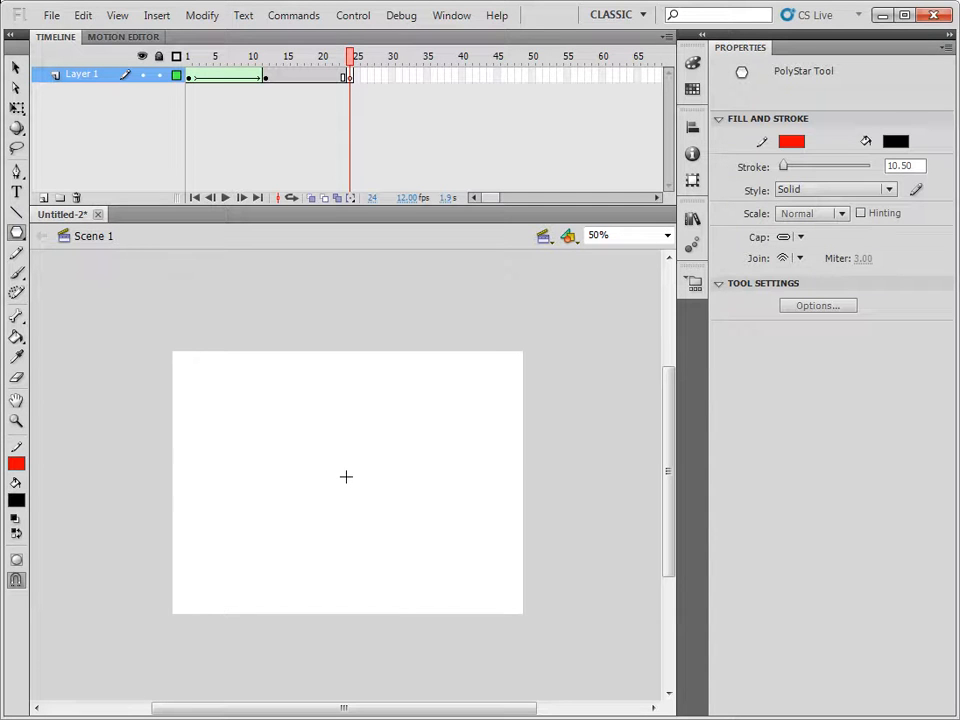
{"action": "mouse_move", "coordinate": [340, 481]}
{"action": "left_mouse_down"}
{"action": "mouse_move", "coordinate": [461, 480]}
{"action": "mouse_move", "coordinate": [457, 424]}
{"action": "mouse_move", "coordinate": [459, 465]}
{"action": "left_mouse_up"}
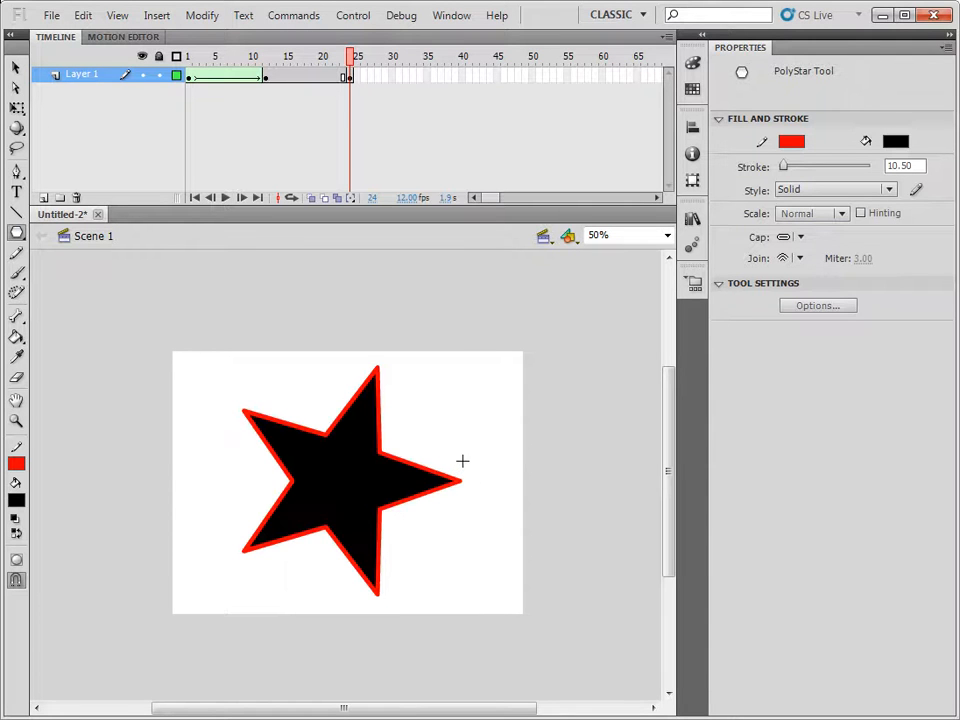
Rotate the whole star, fill and outline together, counterclockwise with Free Transform until one point faces roughly straight up.
{"action": "left_click", "coordinate": [16, 67]}
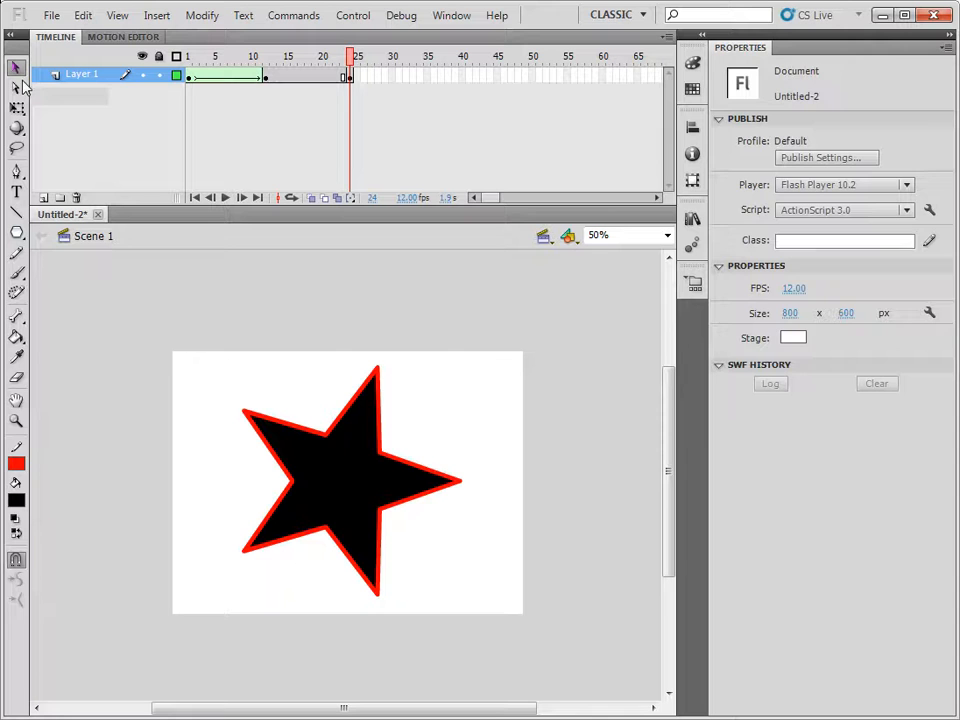
{"action": "double_click", "coordinate": [361, 498]}
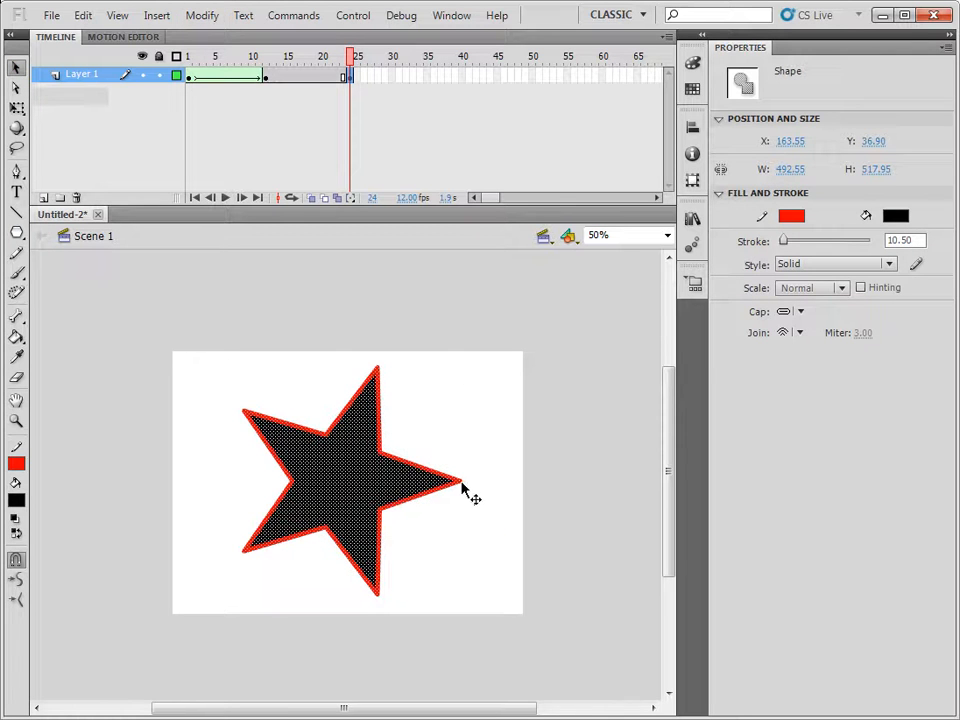
{"action": "left_click", "coordinate": [197, 16]}
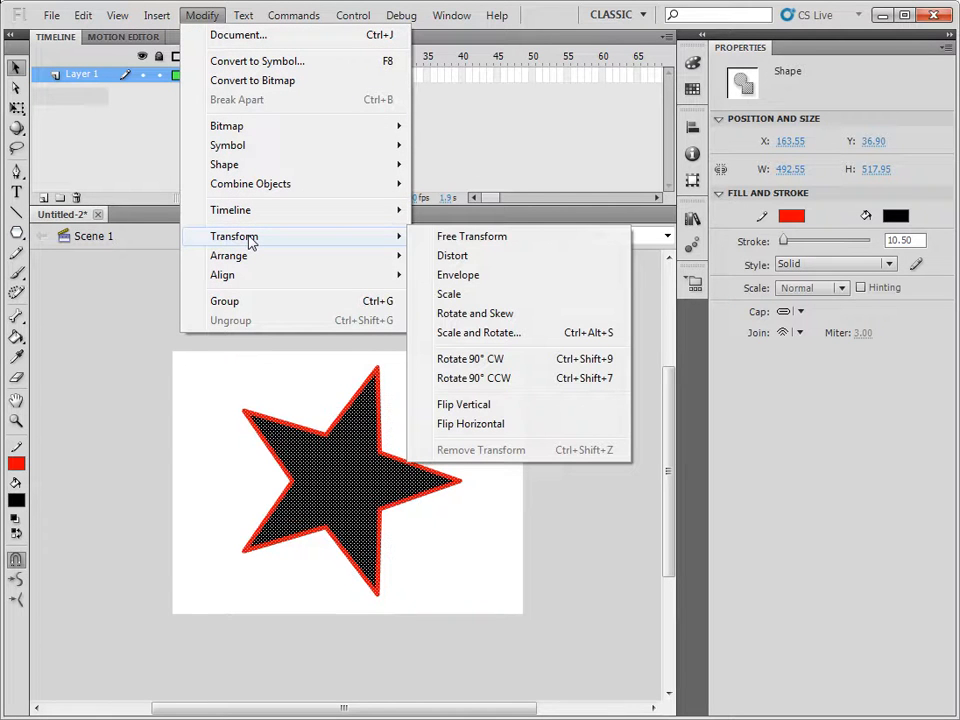
{"action": "left_click", "coordinate": [447, 238]}
{"action": "left_click_drag", "start_coordinate": [483, 367], "coordinate": [457, 326]}
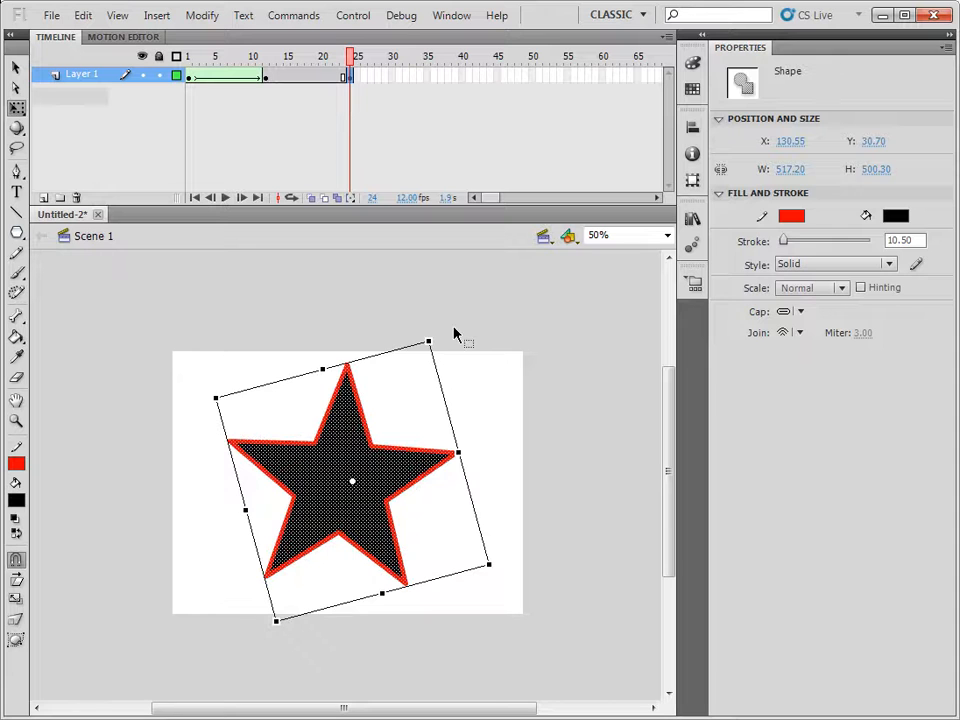
{"action": "left_click", "coordinate": [443, 337]}
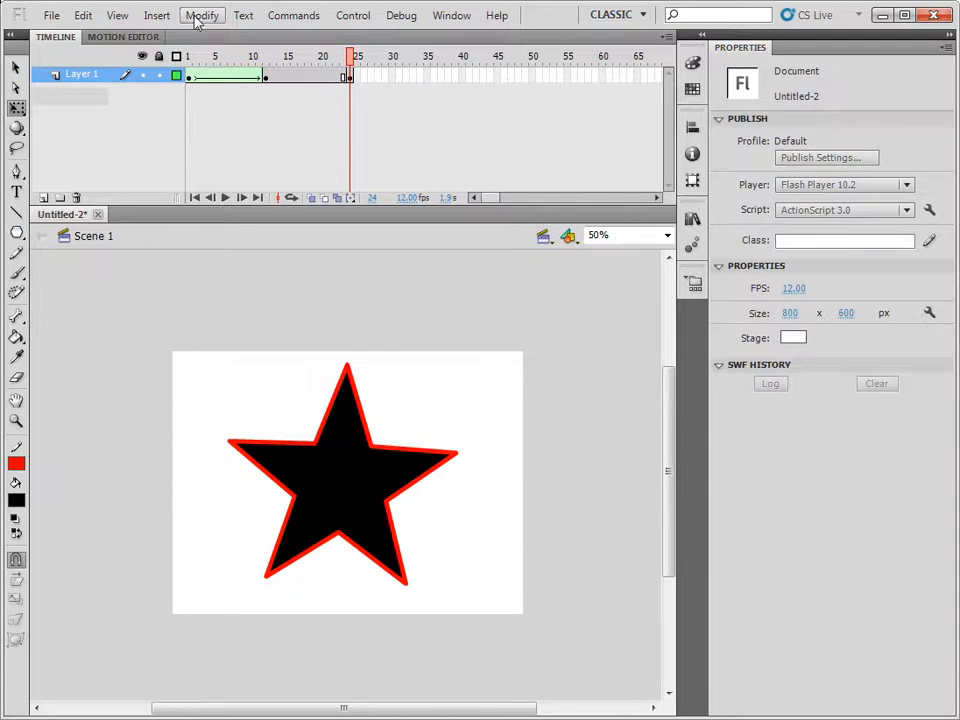
Try to fine-tune the rotation of the whole star with Free Transform.
{"action": "left_click_drag", "start_coordinate": [190, 300], "coordinate": [476, 598]}
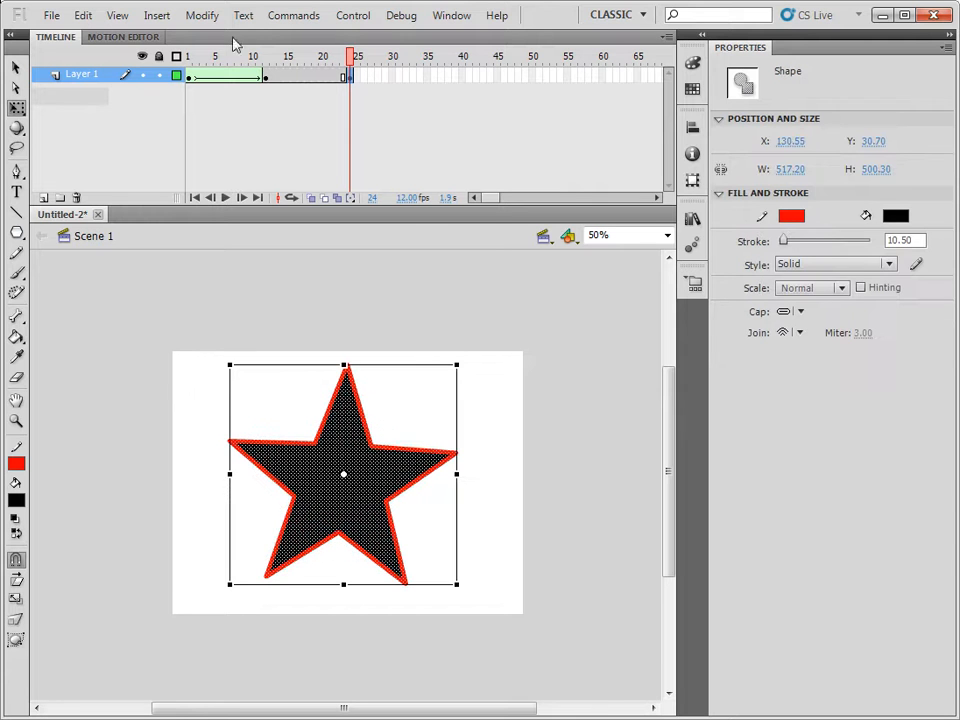
{"action": "mouse_move", "coordinate": [469, 358]}
{"action": "left_mouse_down"}
{"action": "mouse_move", "coordinate": [465, 349]}
{"action": "mouse_move", "coordinate": [469, 356]}
{"action": "left_mouse_up"}
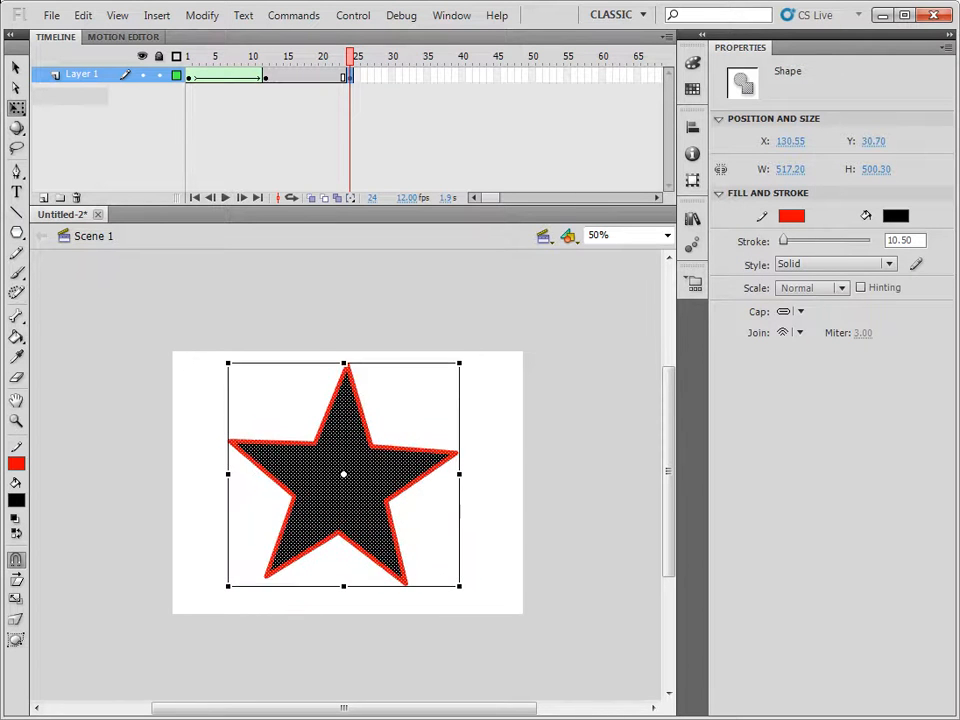
{"action": "left_click", "coordinate": [17, 110]}
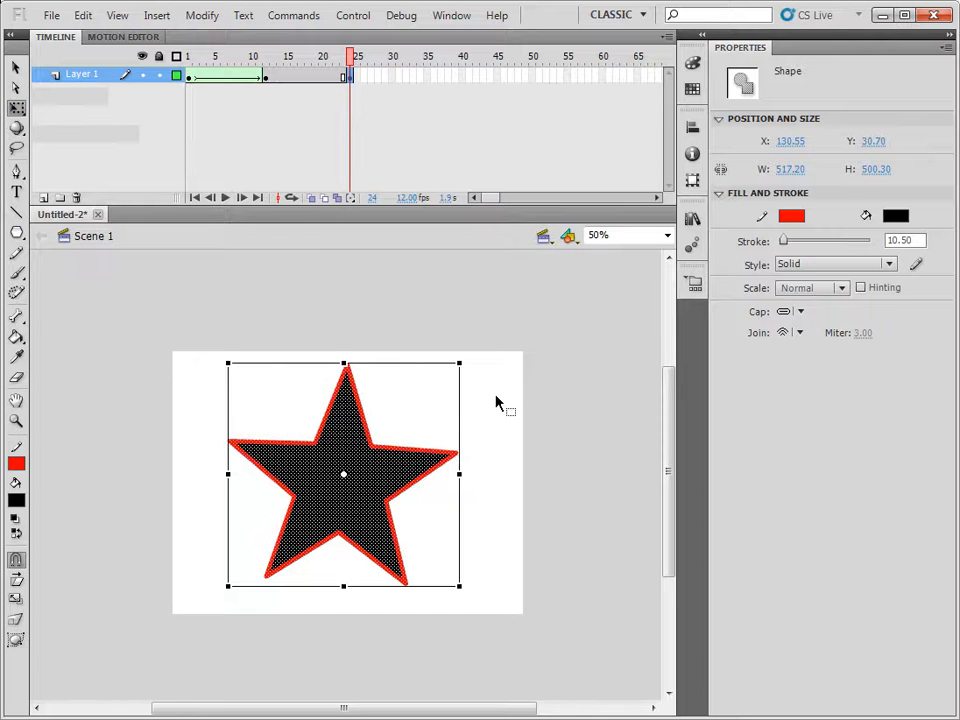
{"action": "left_click", "coordinate": [495, 403]}
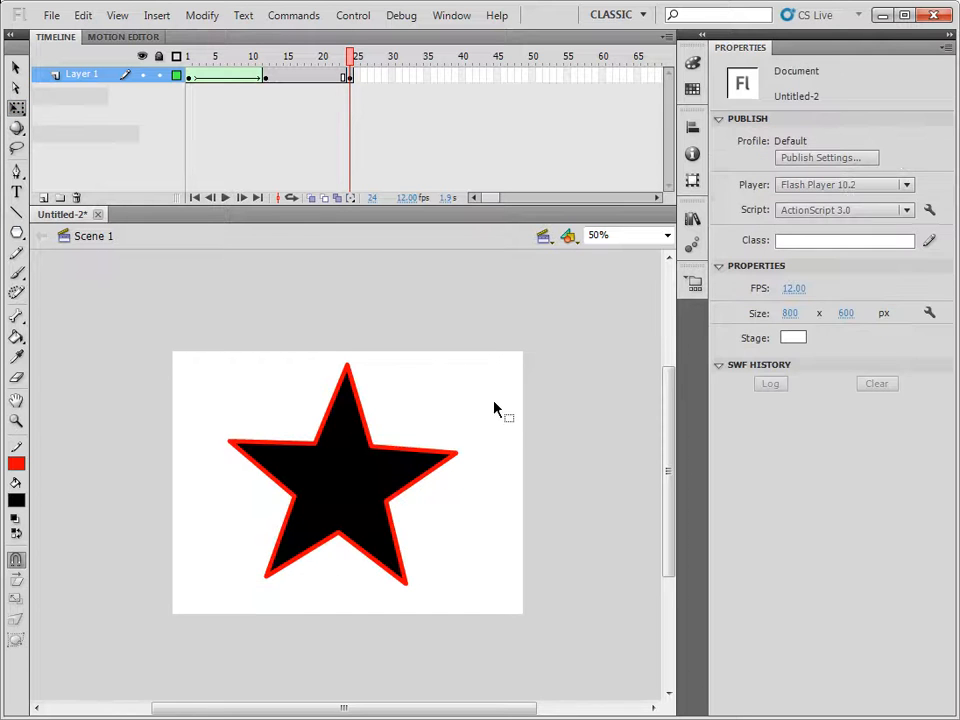
Create a shape tween between frames 12 and 24 and scrub through the circle morphing into the star.
{"action": "right_click", "coordinate": [301, 78]}
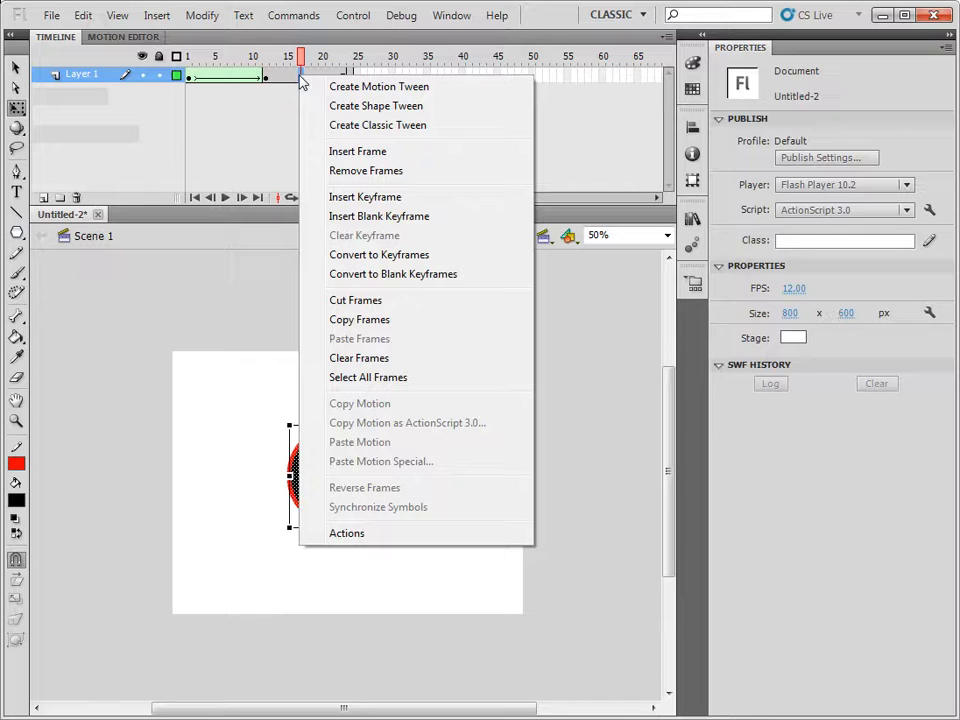
{"action": "left_click", "coordinate": [376, 106]}
{"action": "left_click_drag", "start_coordinate": [292, 60], "coordinate": [352, 74]}
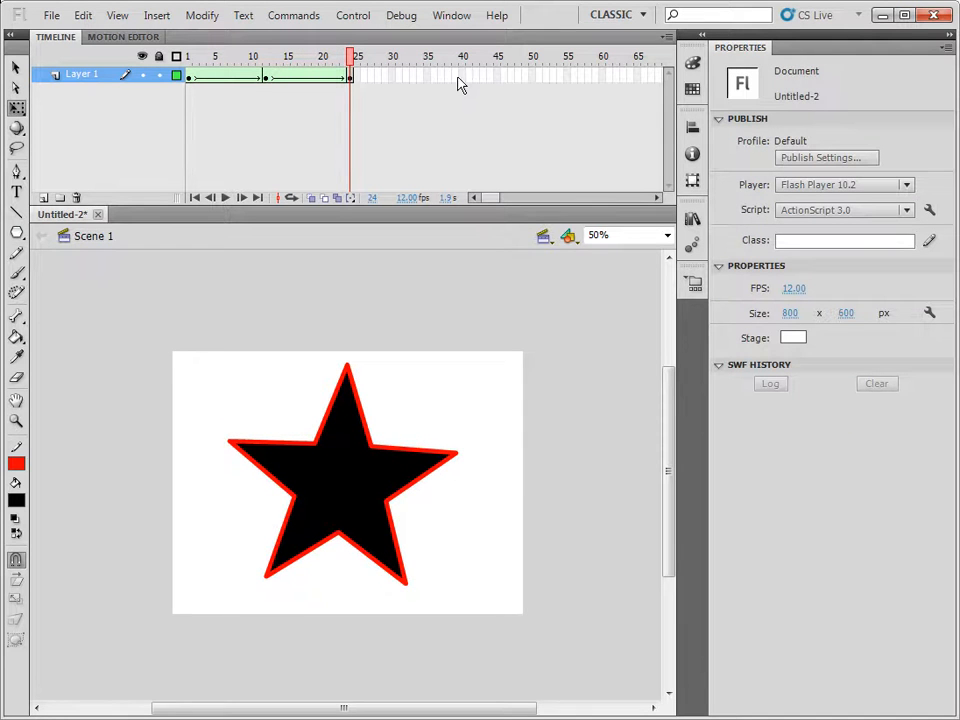
Insert a keyframe at frame 36 of Layer 1 and delete the star there.
{"action": "right_click", "coordinate": [435, 80]}
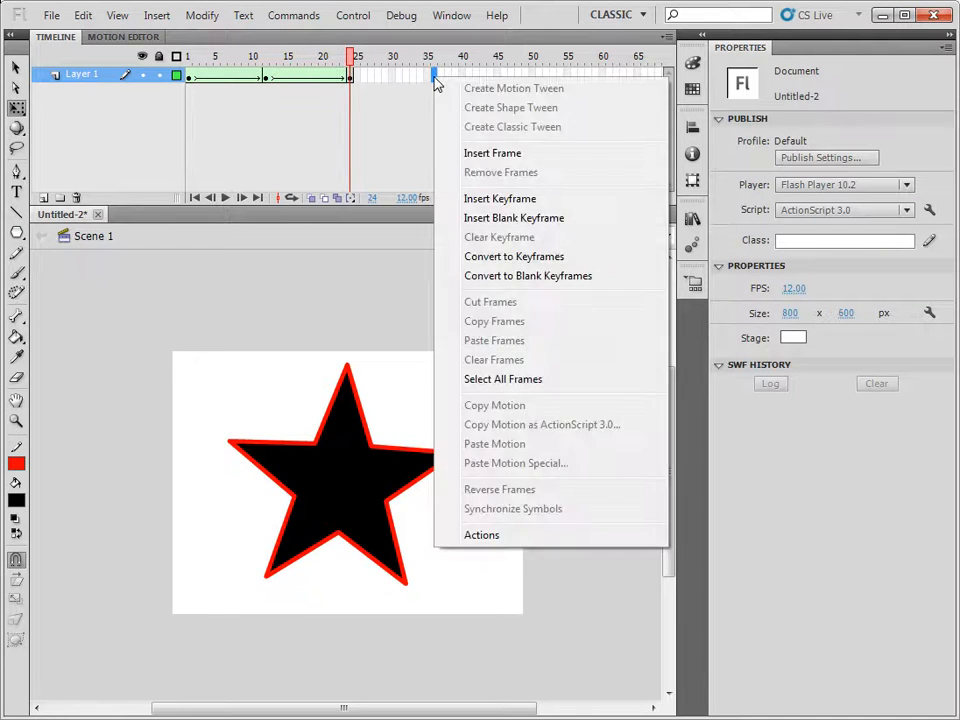
{"action": "left_click", "coordinate": [498, 198]}
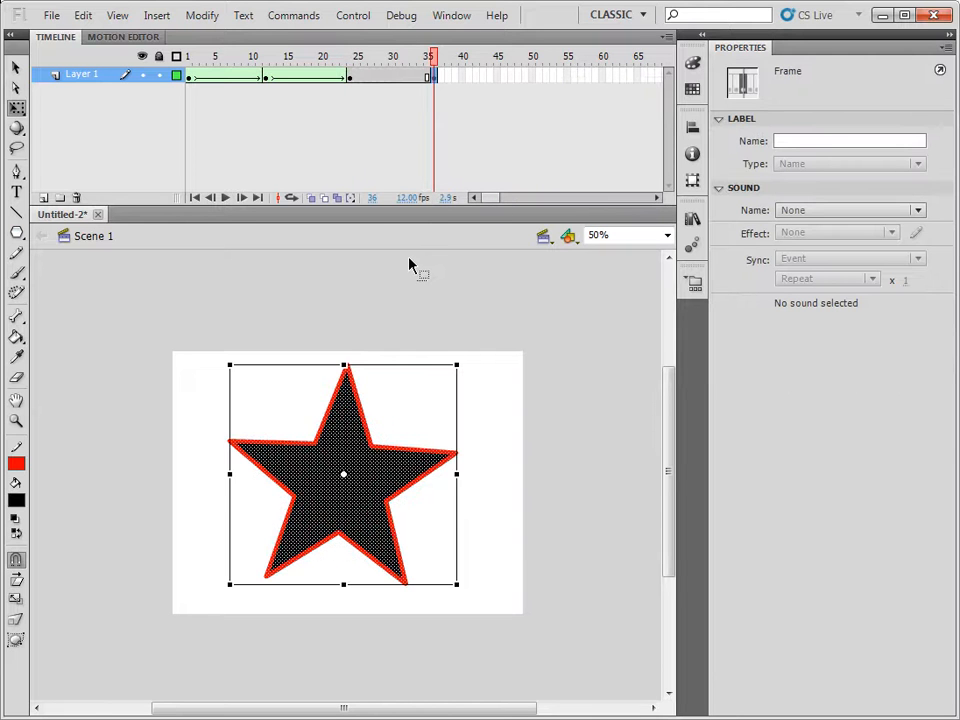
{"action": "key", "text": "Delete"}
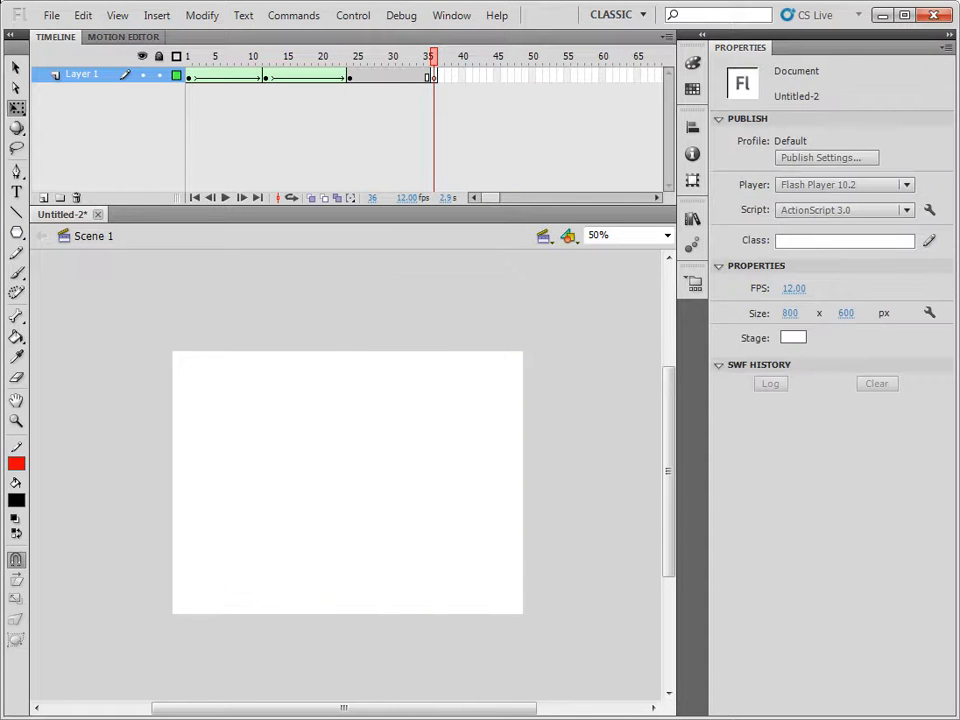
Draw an eight-sided black polygon with a red outline near the stage centre on frame 36, using the PolyStar tool's polygon style.
{"action": "left_click", "coordinate": [18, 233]}
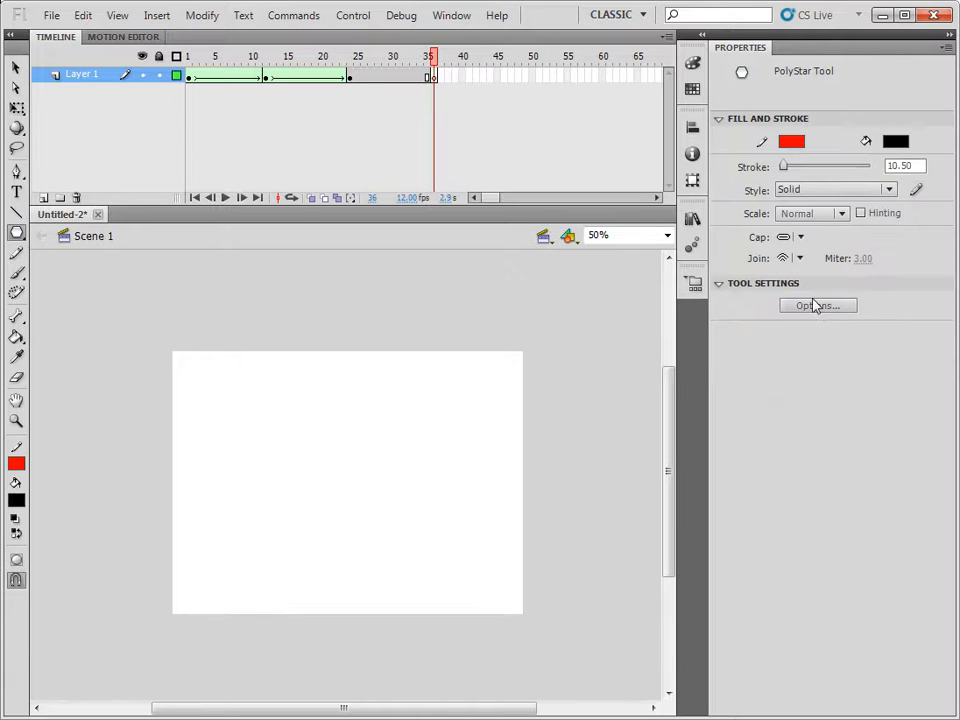
{"action": "left_click", "coordinate": [842, 310]}
{"action": "left_click", "coordinate": [549, 330]}
{"action": "left_click", "coordinate": [530, 344]}
{"action": "left_click_drag", "start_coordinate": [502, 352], "coordinate": [478, 354]}
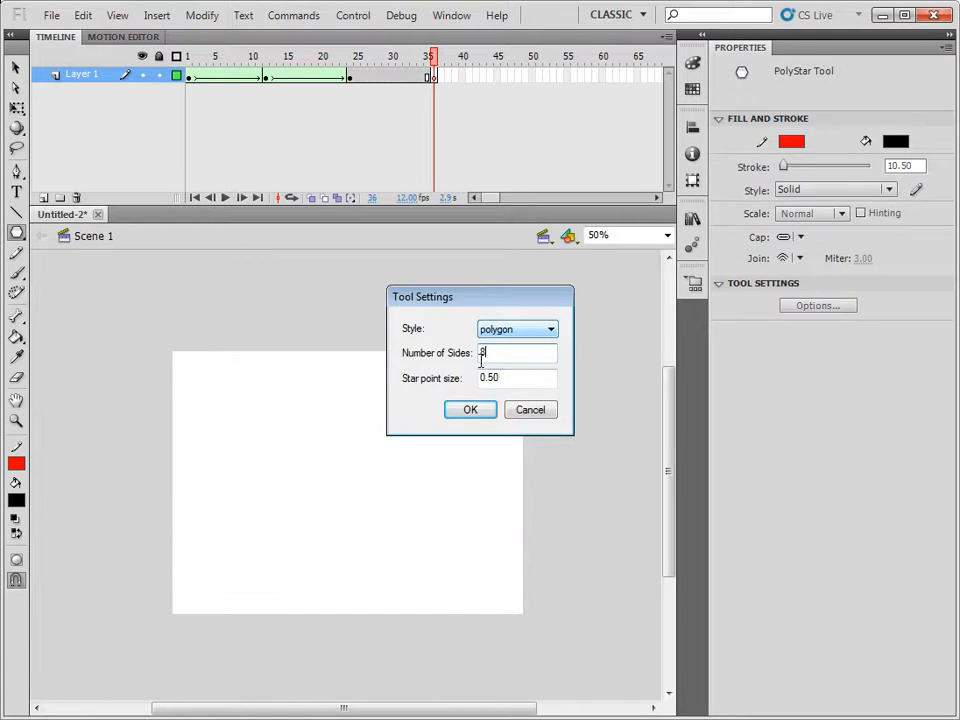
{"action": "left_click", "coordinate": [471, 411]}
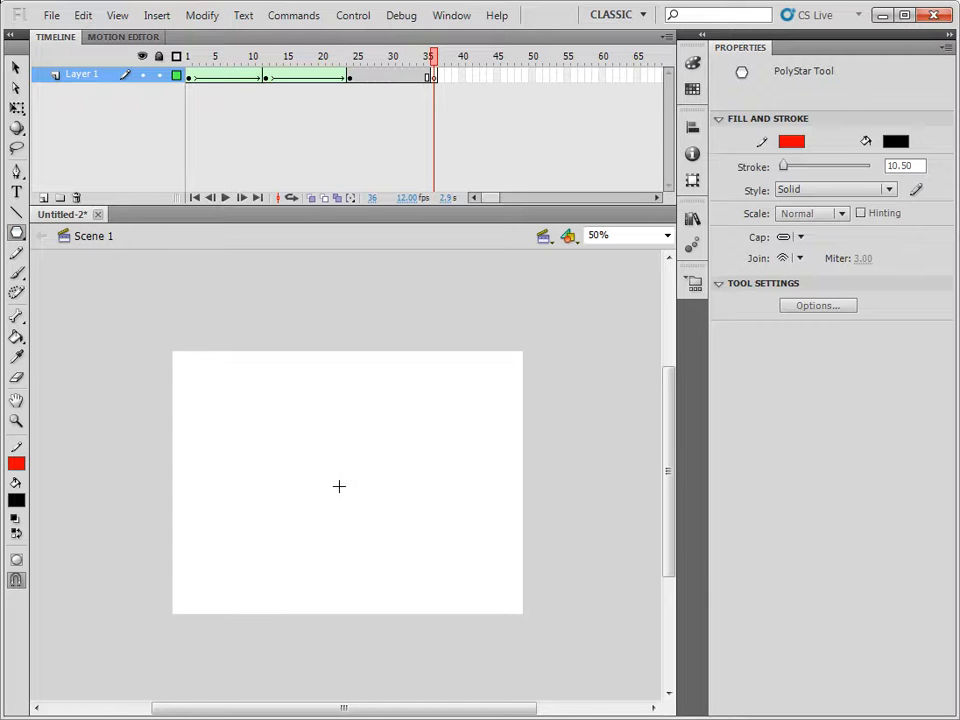
{"action": "mouse_move", "coordinate": [338, 484]}
{"action": "left_mouse_down"}
{"action": "mouse_move", "coordinate": [429, 471]}
{"action": "mouse_move", "coordinate": [410, 486]}
{"action": "left_mouse_up"}
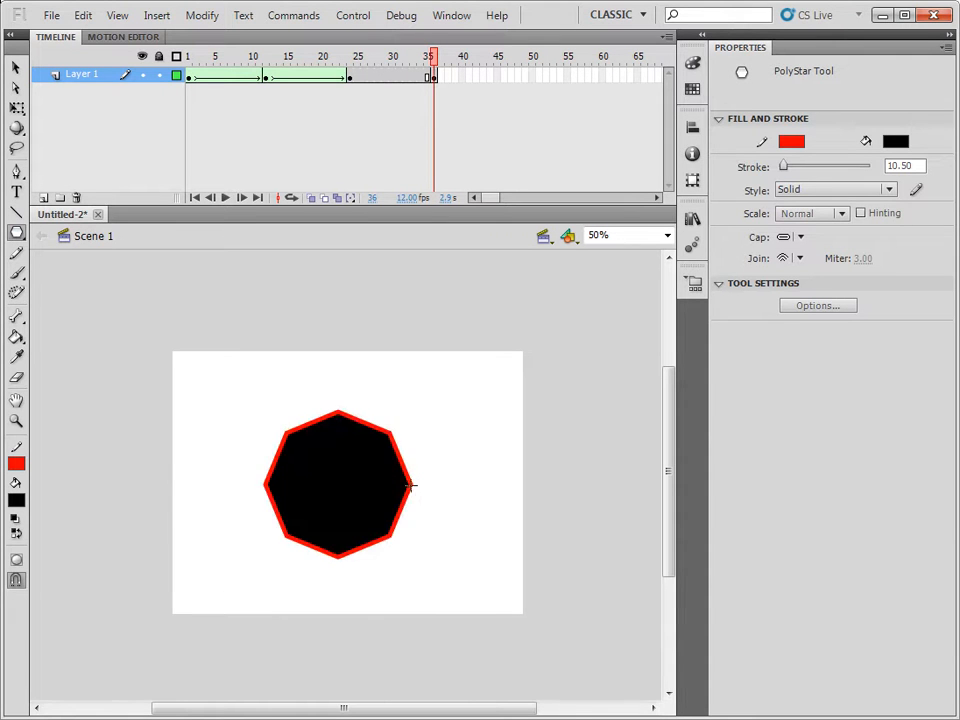
Create a shape tween between frames 24 and 36 and preview the full animation on the timeline and as a test movie.
{"action": "right_click", "coordinate": [377, 77]}
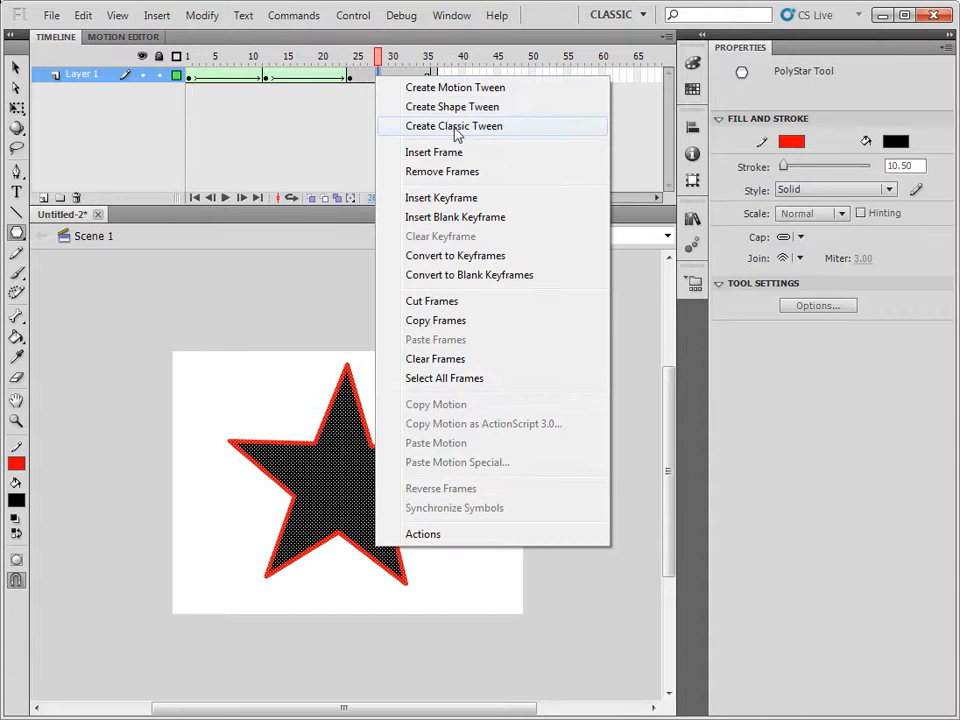
{"action": "left_click", "coordinate": [461, 116]}
{"action": "left_click_drag", "start_coordinate": [379, 58], "coordinate": [145, 55]}
{"action": "key", "text": "Return"}
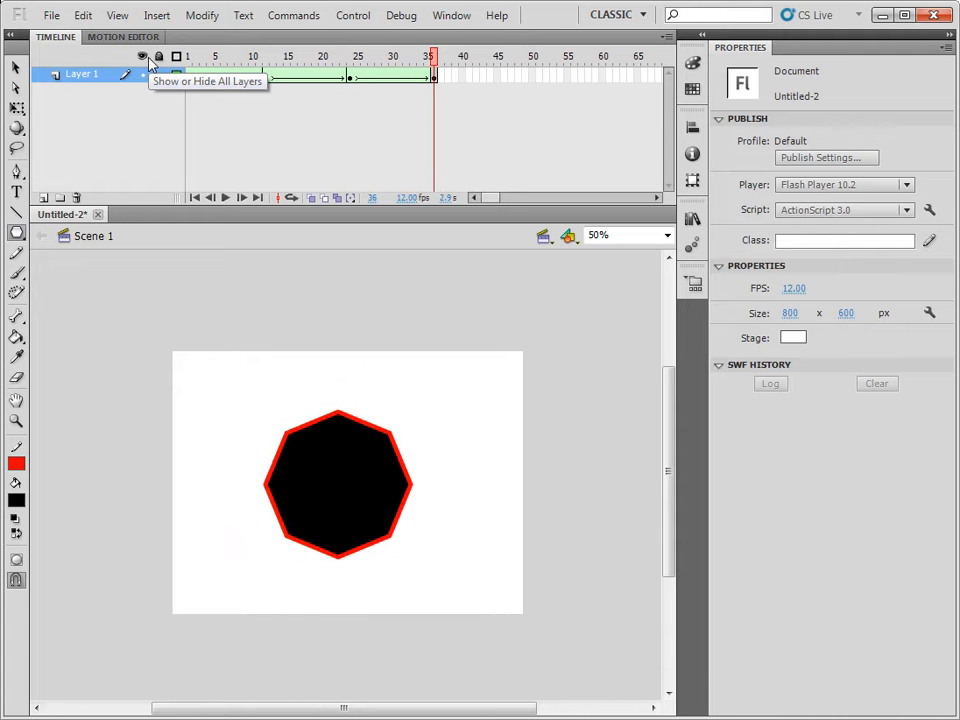
{"action": "key", "text": "ctrl+Return"}
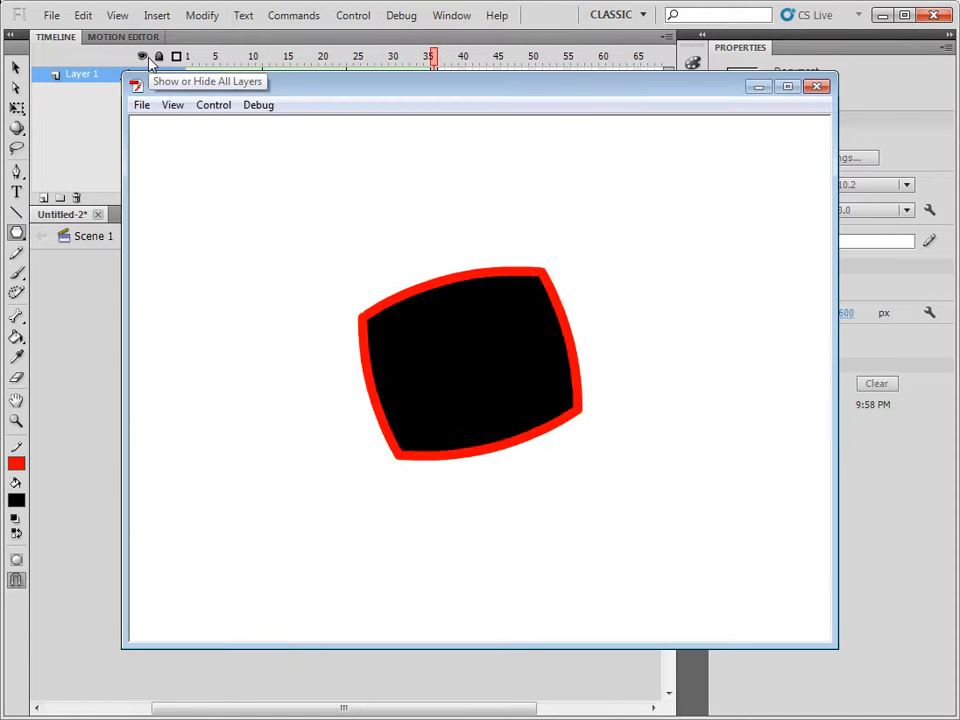